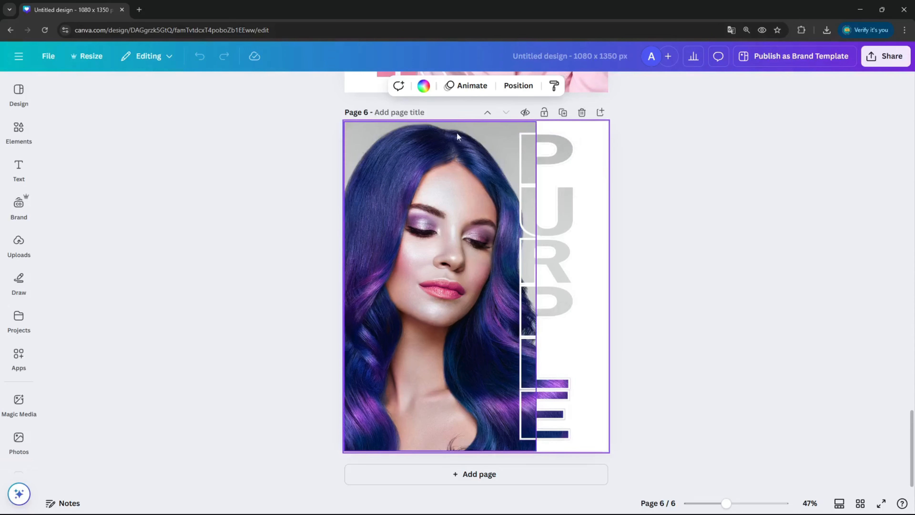
Step: Add a new blank page 7 at the end of the design
{"action": "left_click", "coordinate": [447, 483]}
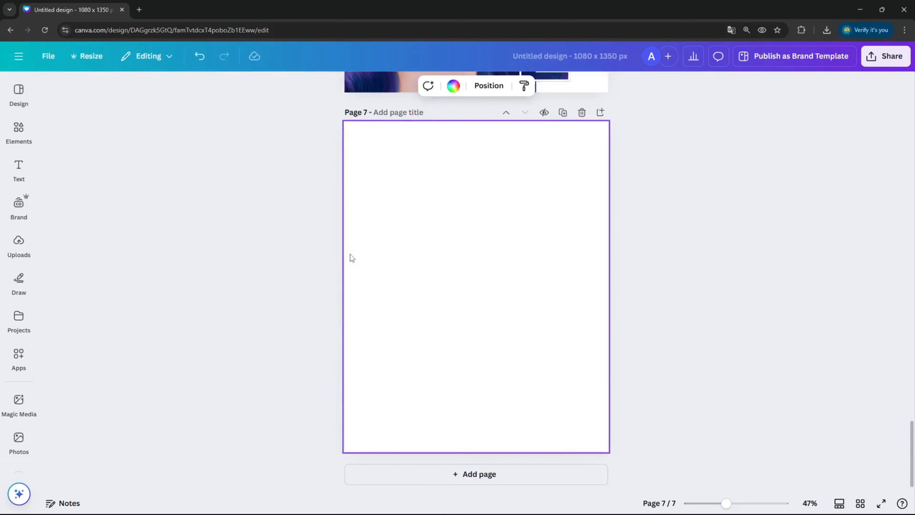
{"action": "left_click", "coordinate": [21, 137]}
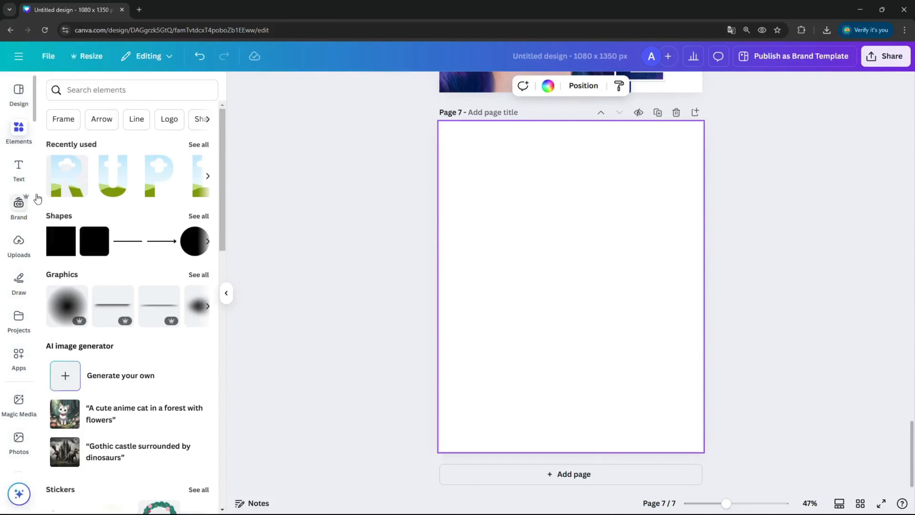
{"action": "scroll", "coordinate": [554, 218], "scroll_direction": "up", "scroll_amount": 1}
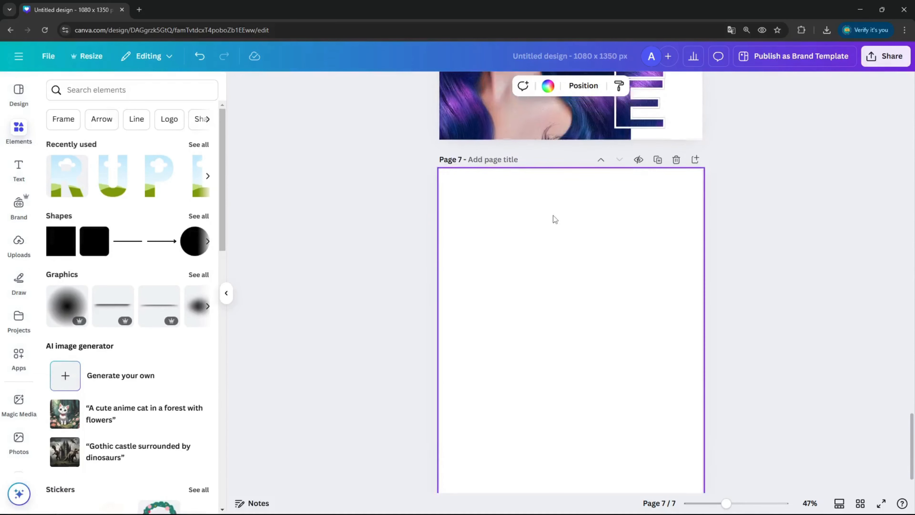
{"action": "scroll", "coordinate": [555, 219], "scroll_direction": "down", "scroll_amount": 1}
Step: Insert the uploaded close-up photo of the blonde woman and scale it to fill page 7
{"action": "left_click", "coordinate": [19, 241]}
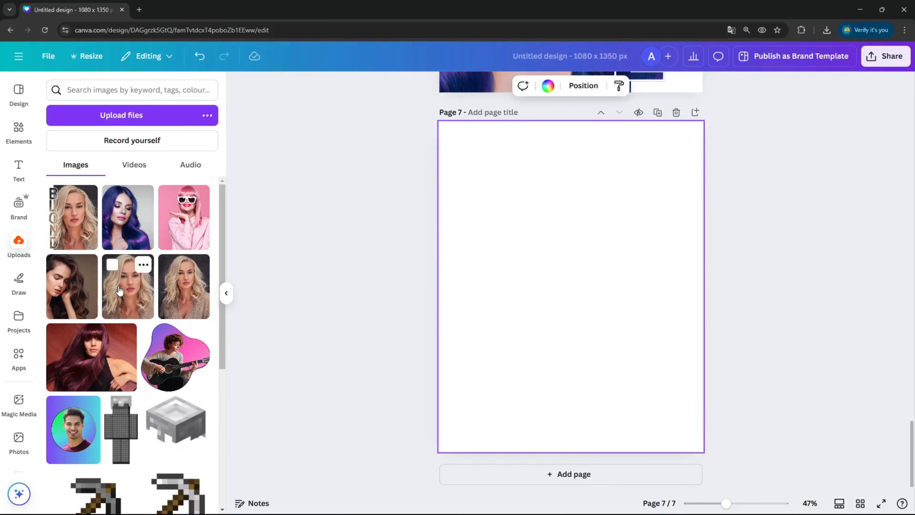
{"action": "left_click", "coordinate": [131, 287]}
{"action": "left_click_drag", "start_coordinate": [568, 213], "coordinate": [525, 174]}
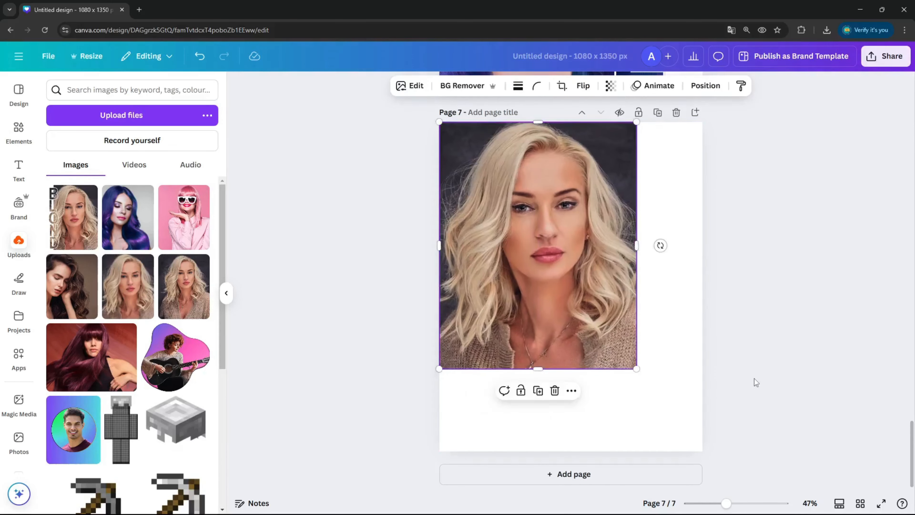
{"action": "left_click_drag", "start_coordinate": [636, 368], "coordinate": [703, 452]}
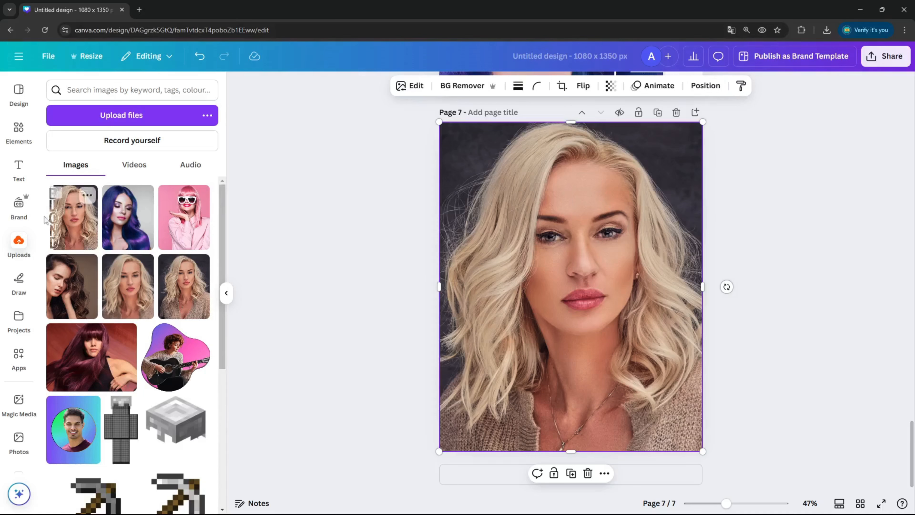
Step: Add the letter frames B, L, O, N and D from the Letters frame collection to the page
{"action": "left_click", "coordinate": [16, 133]}
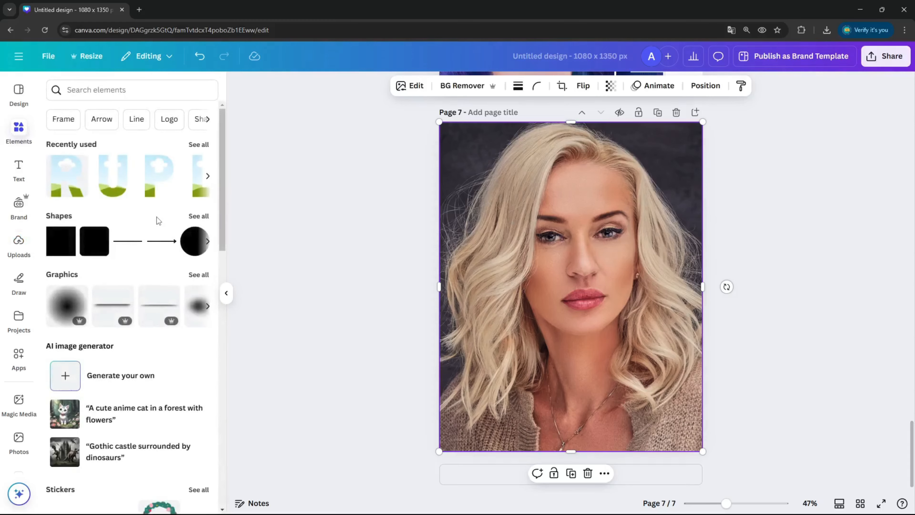
{"action": "scroll", "coordinate": [157, 217], "scroll_direction": "down", "scroll_amount": 15}
{"action": "scroll", "coordinate": [152, 210], "scroll_direction": "down", "scroll_amount": 3}
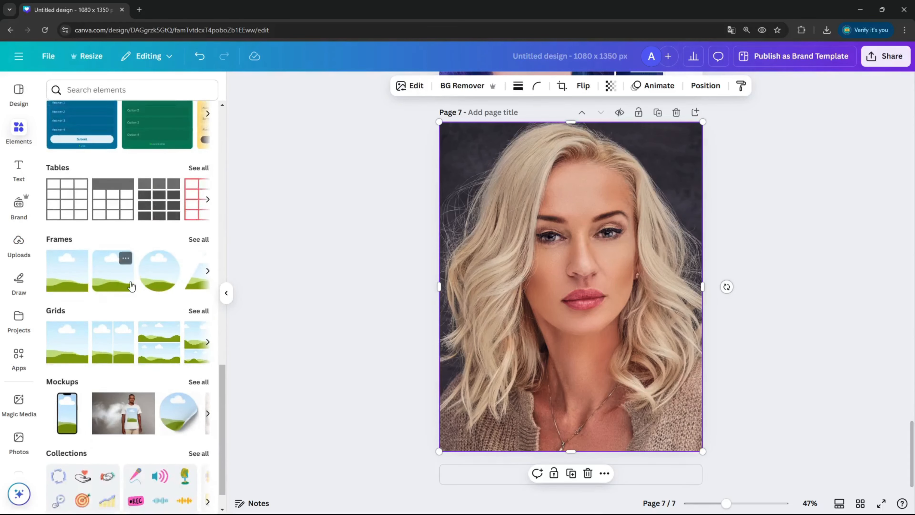
{"action": "left_click", "coordinate": [202, 242]}
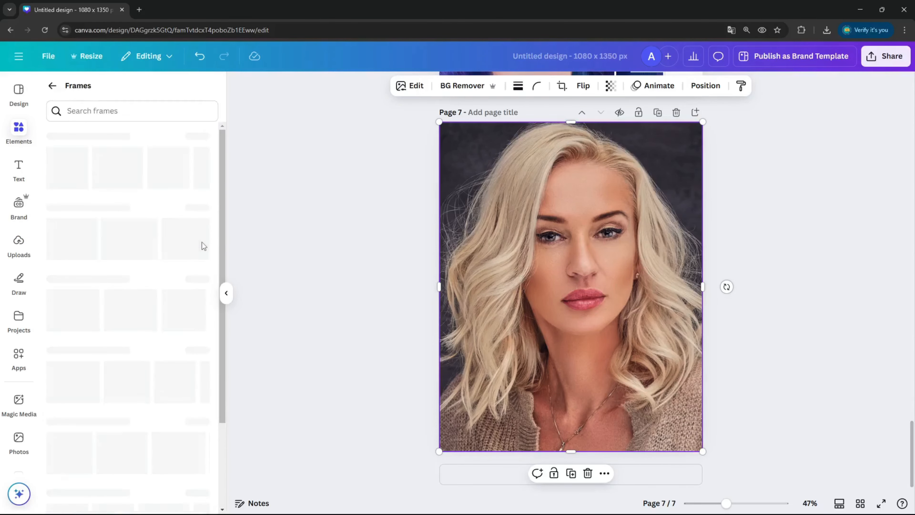
{"action": "scroll", "coordinate": [144, 204], "scroll_direction": "down", "scroll_amount": 8}
{"action": "scroll", "coordinate": [160, 207], "scroll_direction": "down", "scroll_amount": 2}
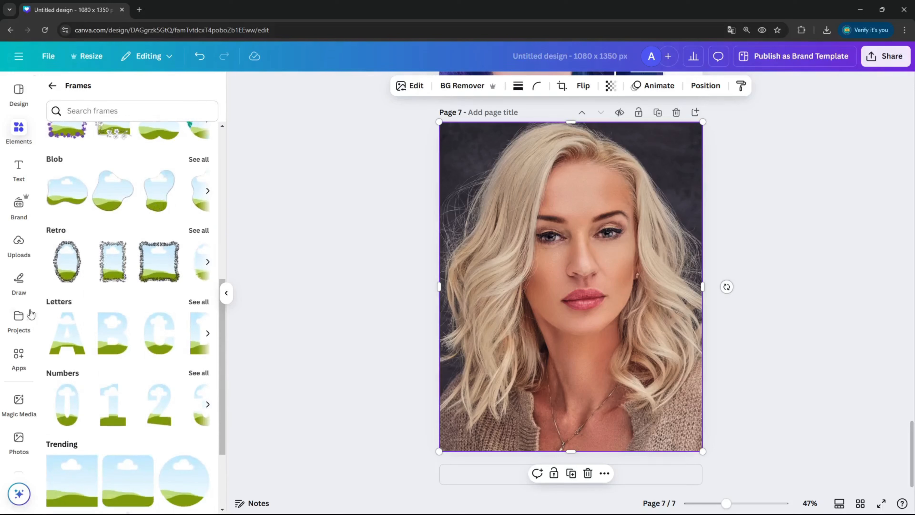
{"action": "left_click", "coordinate": [197, 303]}
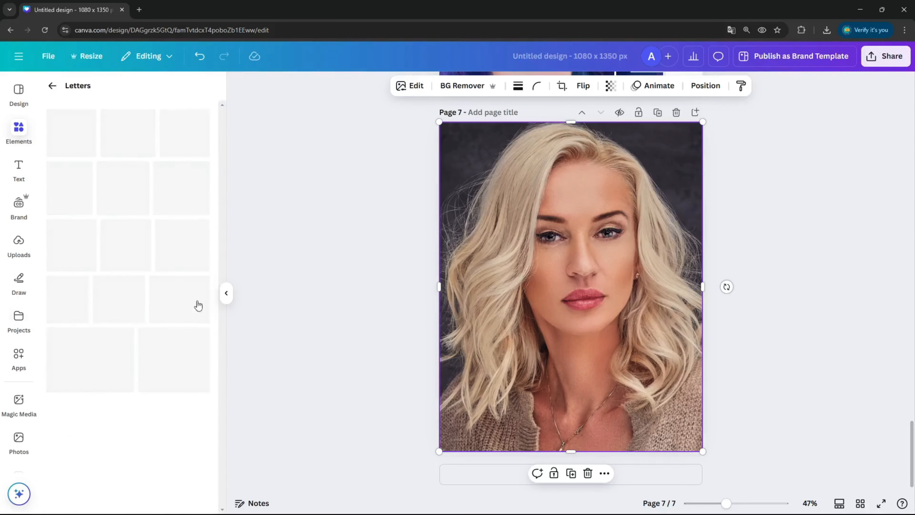
{"action": "left_click", "coordinate": [136, 154]}
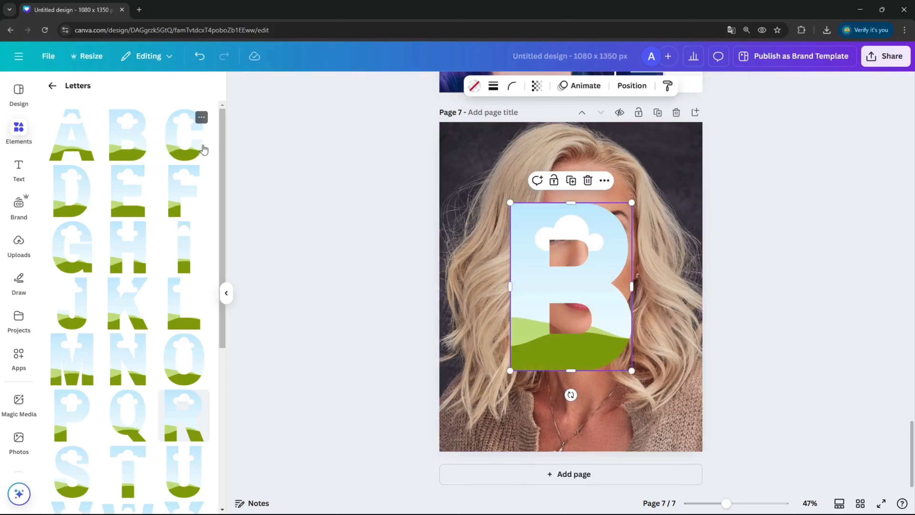
{"action": "left_click", "coordinate": [188, 313]}
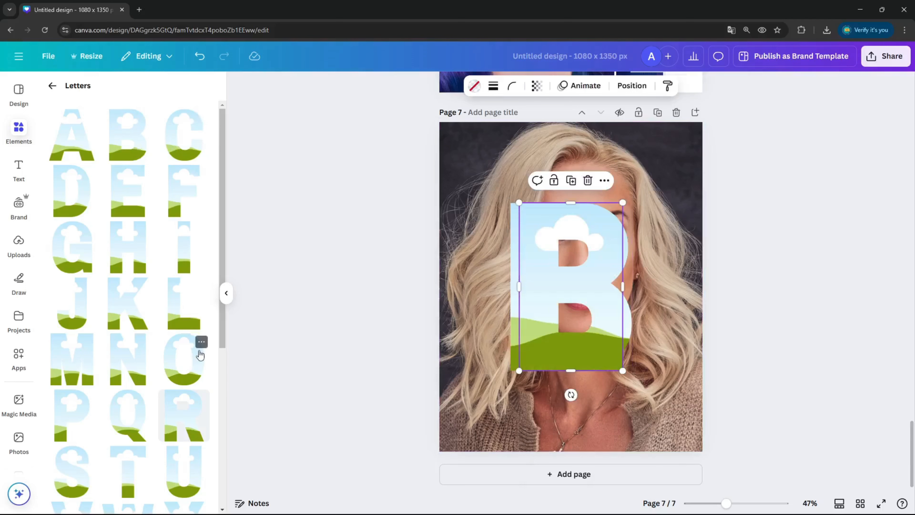
{"action": "left_click", "coordinate": [65, 208]}
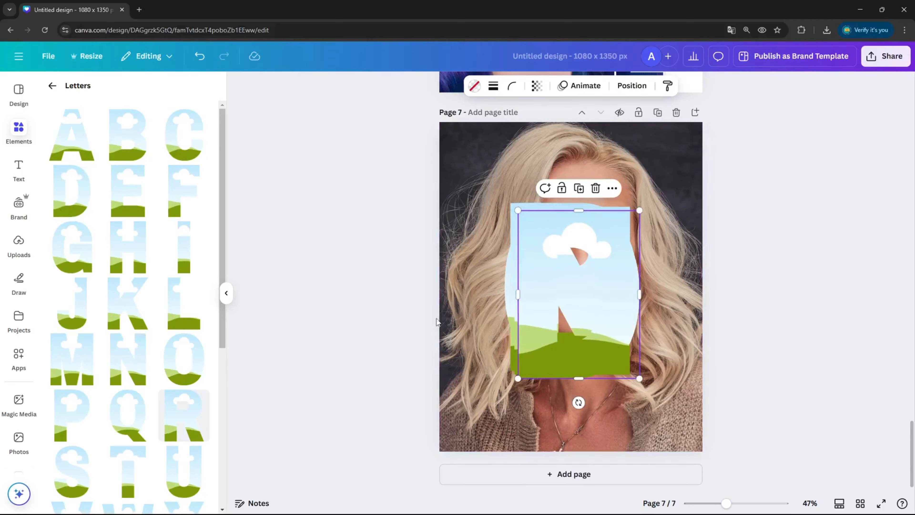
Step: Spread the stacked letter frames apart and place a smaller B near the upper-left corner of the photo
{"action": "left_click_drag", "start_coordinate": [576, 290], "coordinate": [656, 210]}
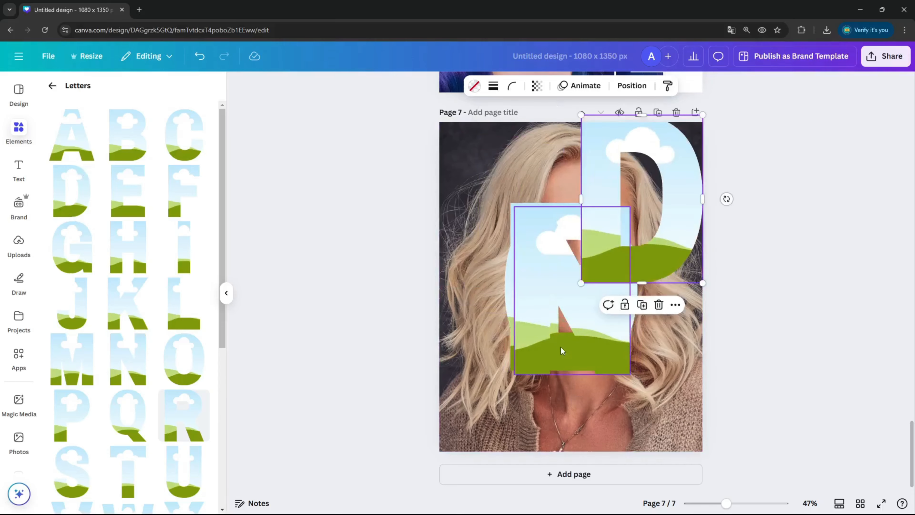
{"action": "left_click_drag", "start_coordinate": [562, 350], "coordinate": [651, 283]}
{"action": "left_click_drag", "start_coordinate": [561, 327], "coordinate": [511, 261]}
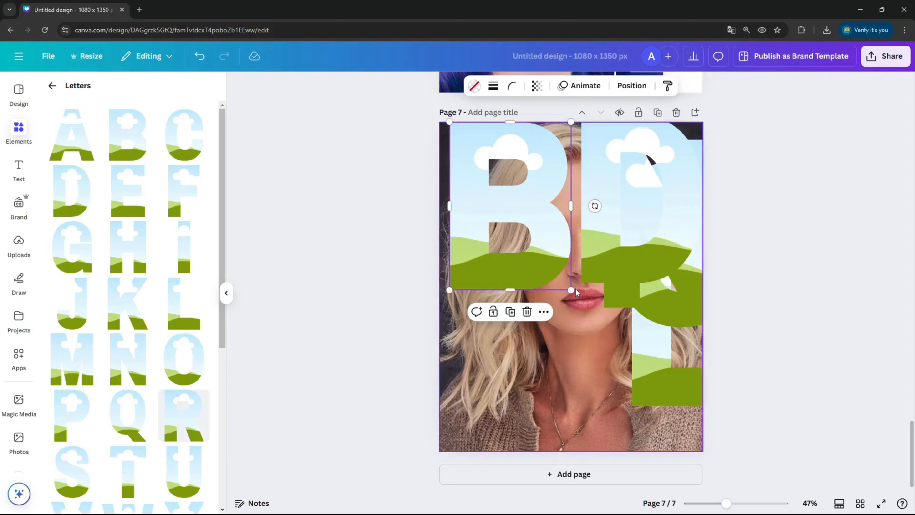
{"action": "left_click_drag", "start_coordinate": [571, 290], "coordinate": [514, 206]}
{"action": "left_click_drag", "start_coordinate": [481, 176], "coordinate": [510, 206]}
Step: Place the L frame directly beneath the B, left edges aligned, and shrink both letters
{"action": "left_click_drag", "start_coordinate": [652, 339], "coordinate": [477, 308]}
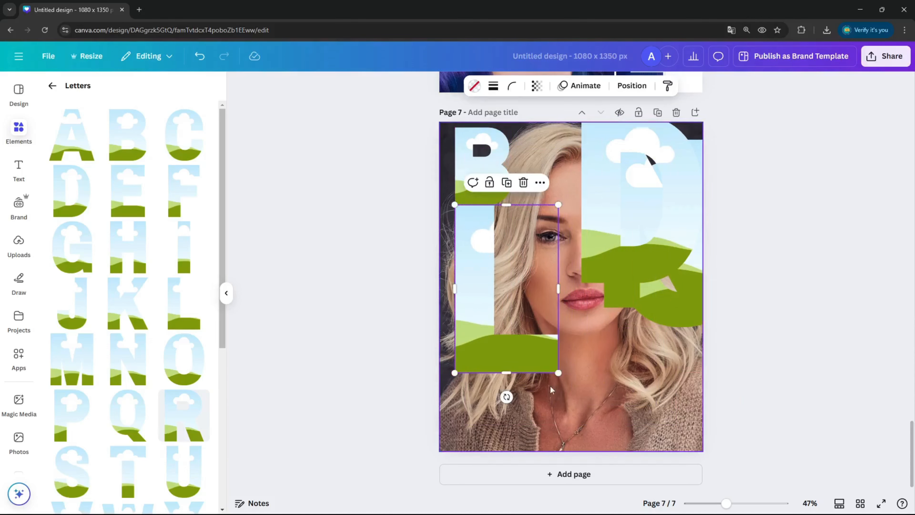
{"action": "left_click_drag", "start_coordinate": [558, 373], "coordinate": [510, 296]}
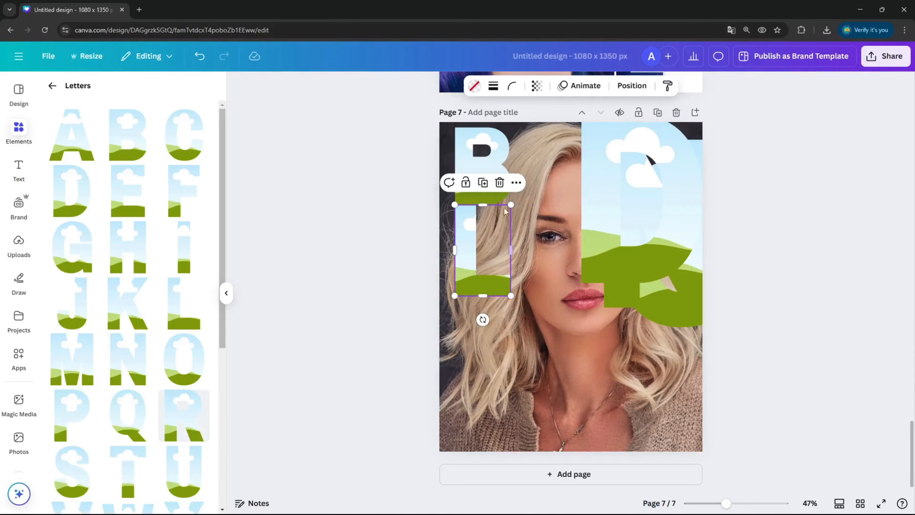
{"action": "left_click", "coordinate": [494, 164]}
{"action": "left_click_drag", "start_coordinate": [508, 203], "coordinate": [487, 170]}
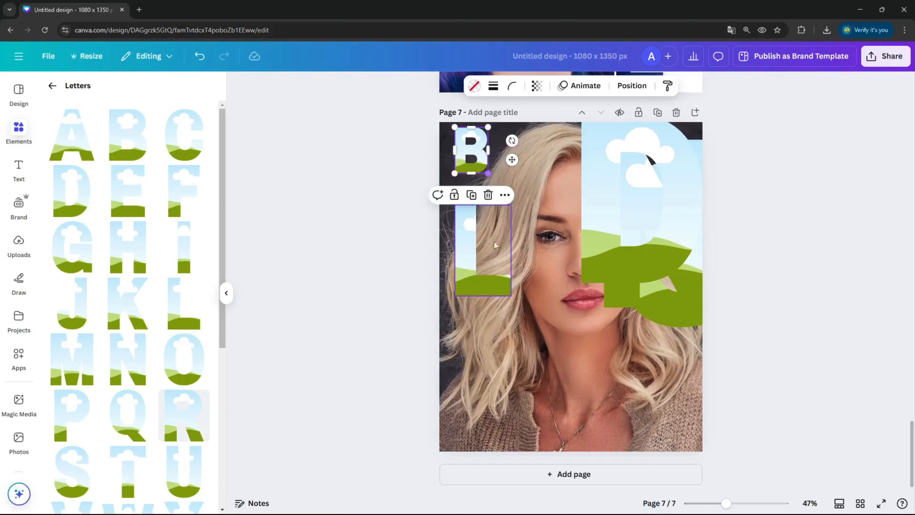
{"action": "left_click_drag", "start_coordinate": [492, 264], "coordinate": [492, 233]}
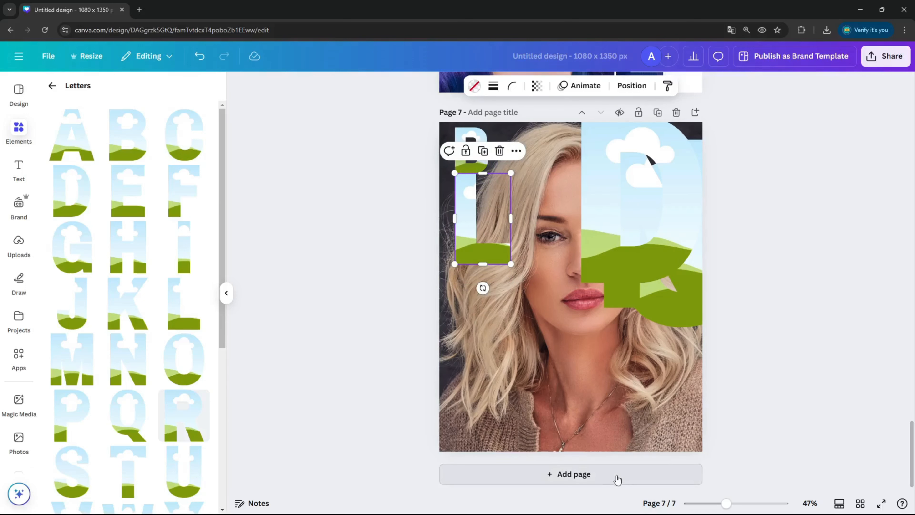
Step: Shrink the L frame to match the width of the B above it
{"action": "left_click", "coordinate": [735, 503]}
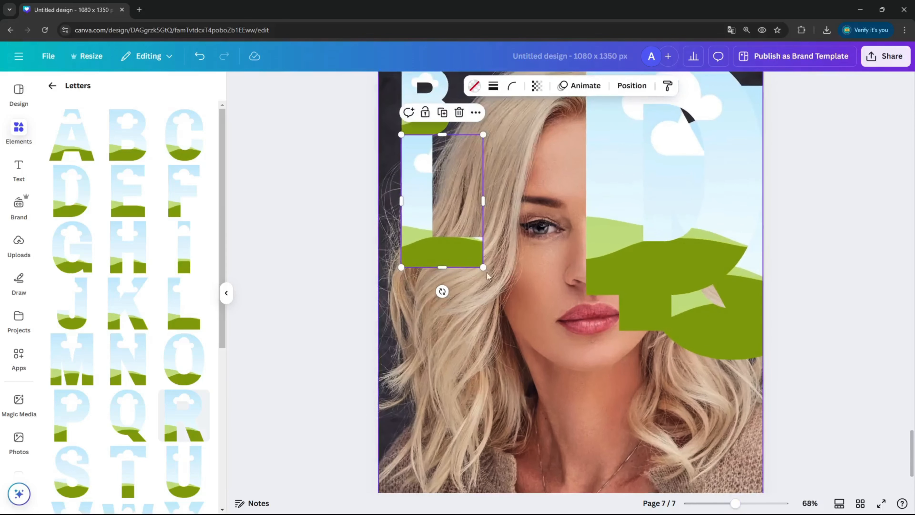
{"action": "left_click_drag", "start_coordinate": [484, 267], "coordinate": [445, 216]}
{"action": "scroll", "coordinate": [452, 179], "scroll_direction": "up", "scroll_amount": 2}
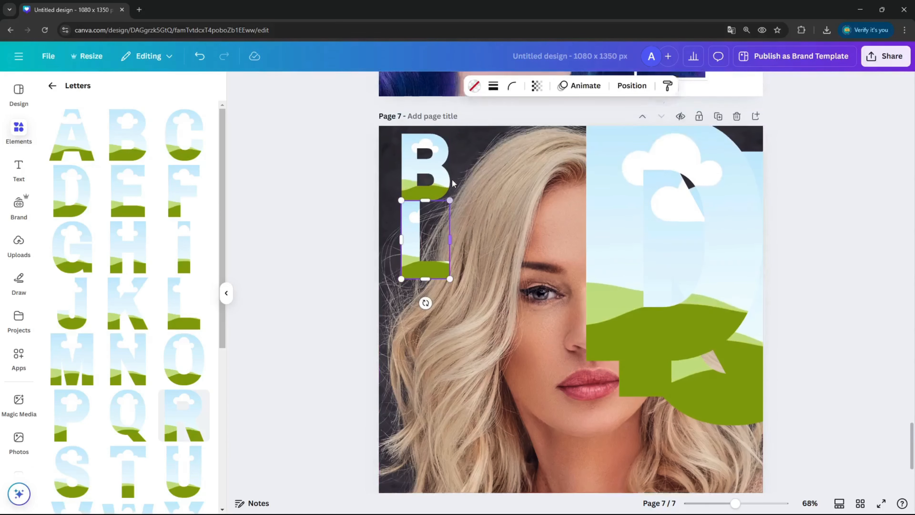
{"action": "scroll", "coordinate": [455, 179], "scroll_direction": "up", "scroll_amount": 1}
{"action": "scroll", "coordinate": [458, 184], "scroll_direction": "down", "scroll_amount": 2}
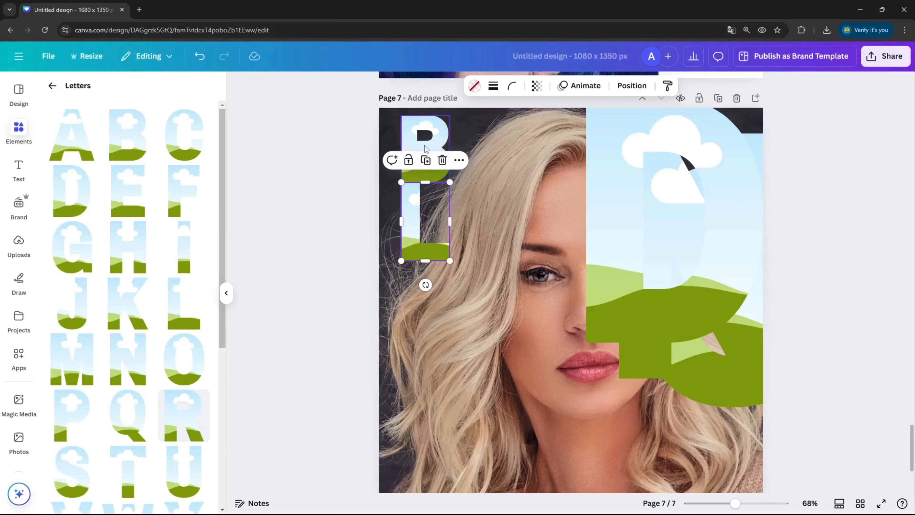
Step: Separate the overlapping D, N and O frames, and place the O beneath the L at the same width
{"action": "left_click", "coordinate": [643, 245]}
{"action": "left_click_drag", "start_coordinate": [677, 242], "coordinate": [636, 245]}
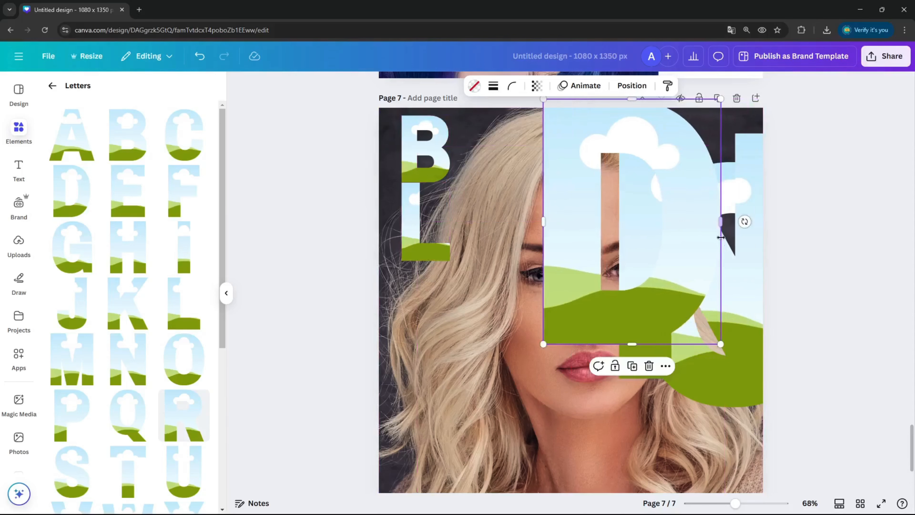
{"action": "left_click_drag", "start_coordinate": [744, 285], "coordinate": [641, 265]}
{"action": "left_click", "coordinate": [759, 323]}
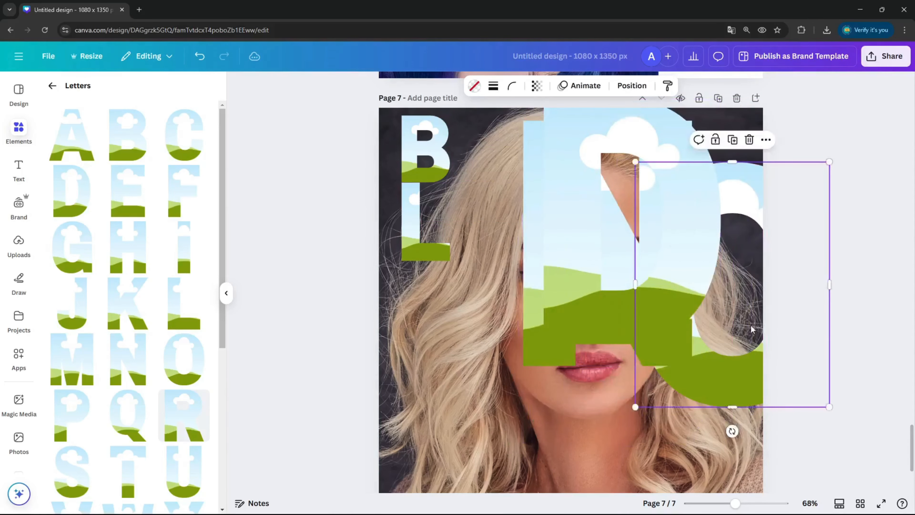
{"action": "left_click_drag", "start_coordinate": [759, 323], "coordinate": [516, 343]}
{"action": "left_click_drag", "start_coordinate": [595, 423], "coordinate": [428, 252]}
{"action": "left_click_drag", "start_coordinate": [427, 216], "coordinate": [426, 296]}
Step: Shrink the N frame to the width of the letter column and place it directly beneath the O
{"action": "left_click_drag", "start_coordinate": [587, 248], "coordinate": [627, 253]}
{"action": "left_click_drag", "start_coordinate": [544, 252], "coordinate": [426, 318]}
{"action": "left_click_drag", "start_coordinate": [570, 444], "coordinate": [445, 205]}
{"action": "left_click_drag", "start_coordinate": [443, 174], "coordinate": [441, 365]}
Step: Shrink the D frame to the column width and place it beneath the N to complete the word BLOND
{"action": "left_click", "coordinate": [750, 227]}
{"action": "left_click_drag", "start_coordinate": [622, 219], "coordinate": [442, 241]}
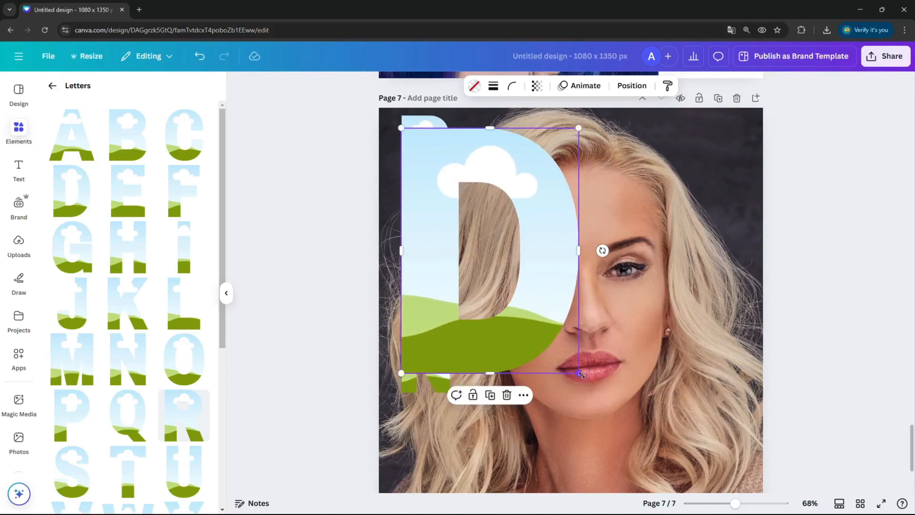
{"action": "left_click_drag", "start_coordinate": [580, 377], "coordinate": [436, 432]}
{"action": "left_click", "coordinate": [882, 278]}
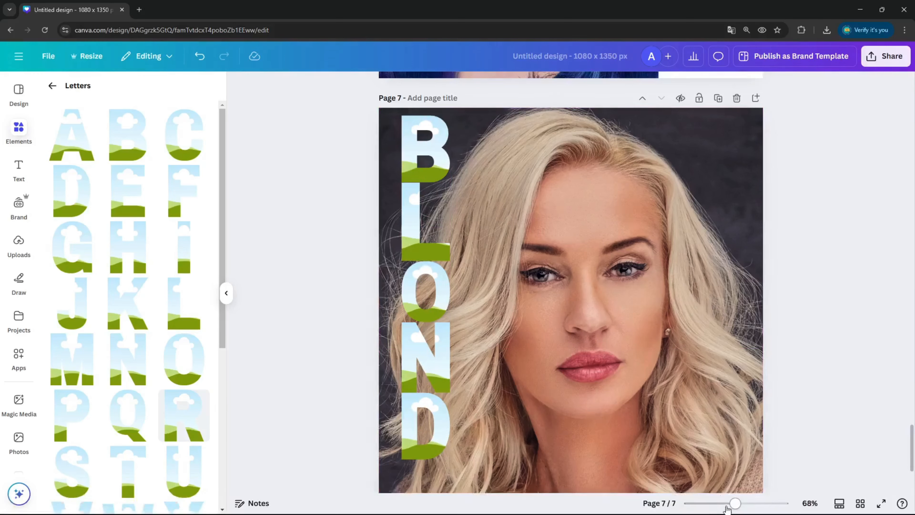
Step: Move the photo sideways, partly off the page's right edge, to uncover the letter column
{"action": "scroll", "coordinate": [562, 273], "scroll_direction": "down", "scroll_amount": 5, "text": "ctrl"}
{"action": "left_click", "coordinate": [565, 256]}
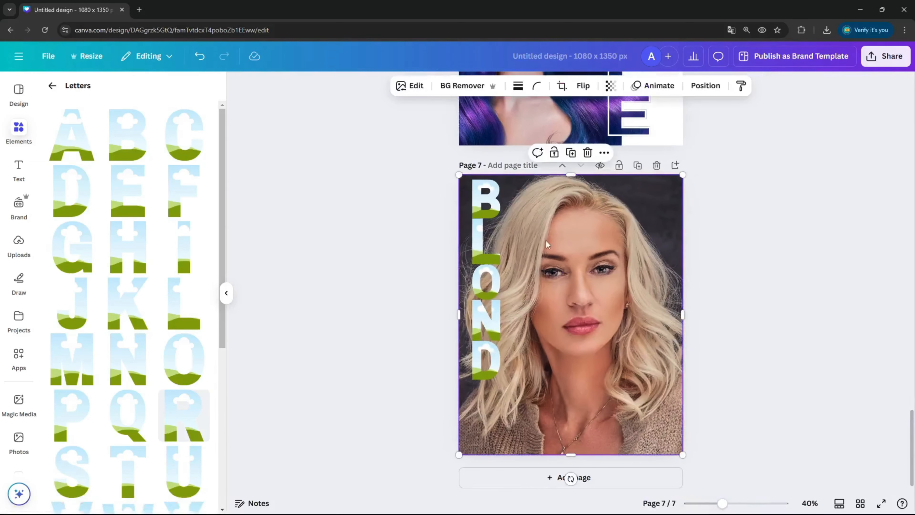
{"action": "left_click_drag", "start_coordinate": [547, 240], "coordinate": [610, 256]}
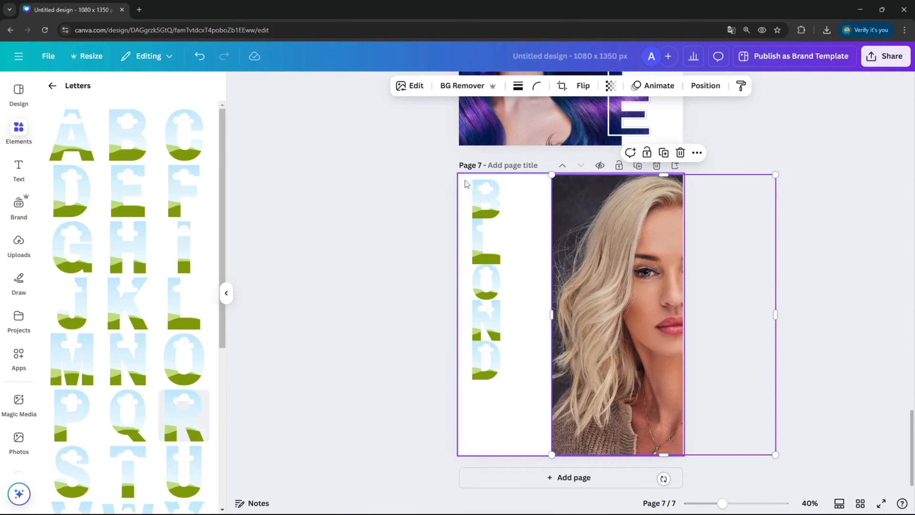
Step: Enlarge all five letter frames together and stretch the column to about 286 px wide and 1273 px high
{"action": "left_click_drag", "start_coordinate": [463, 178], "coordinate": [523, 441]}
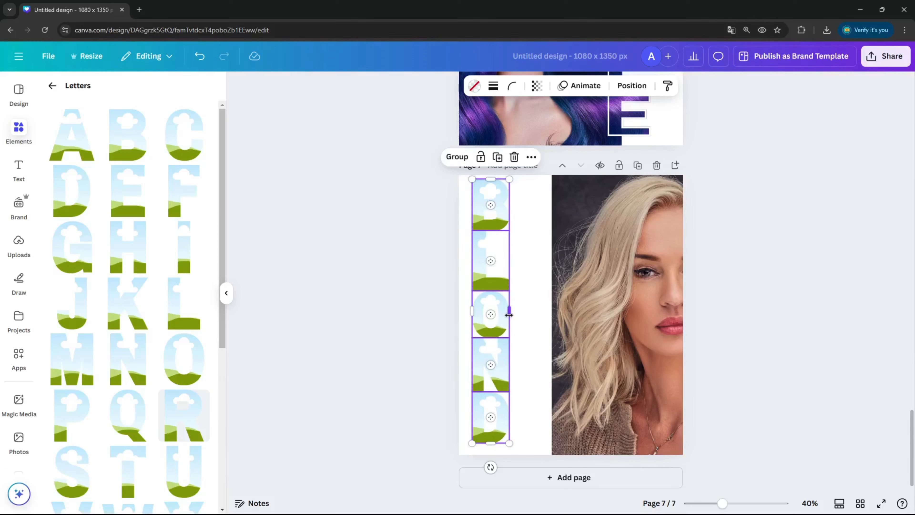
{"action": "left_click_drag", "start_coordinate": [510, 315], "coordinate": [532, 320]}
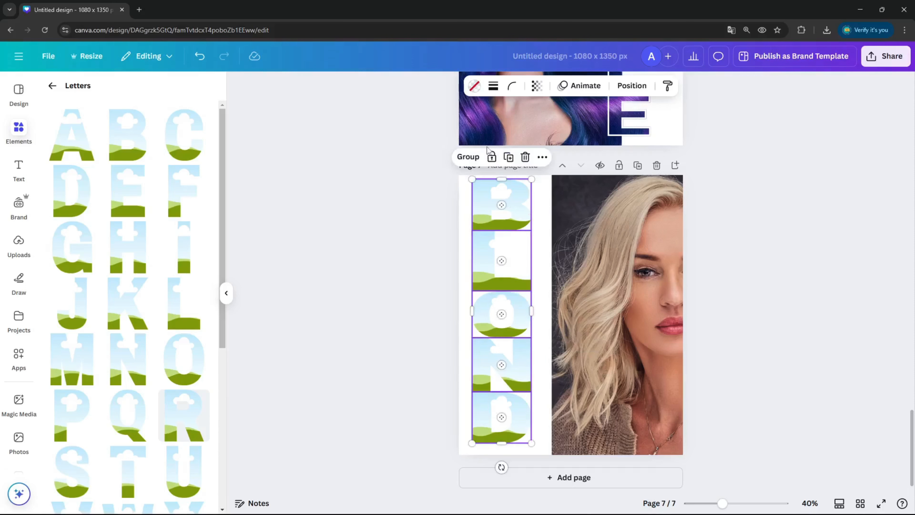
Step: Group the five letters, align the group to the middle of the page, and ungroup them
{"action": "left_click", "coordinate": [468, 157]}
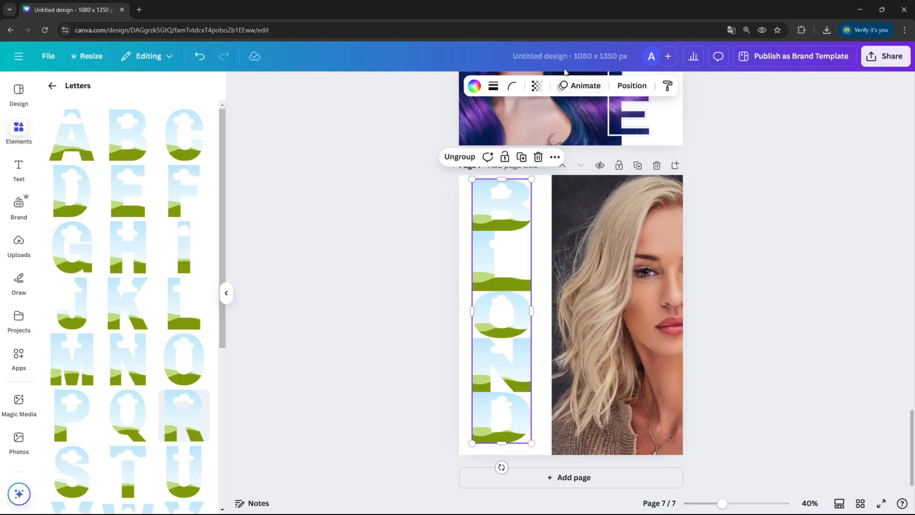
{"action": "left_click", "coordinate": [627, 85]}
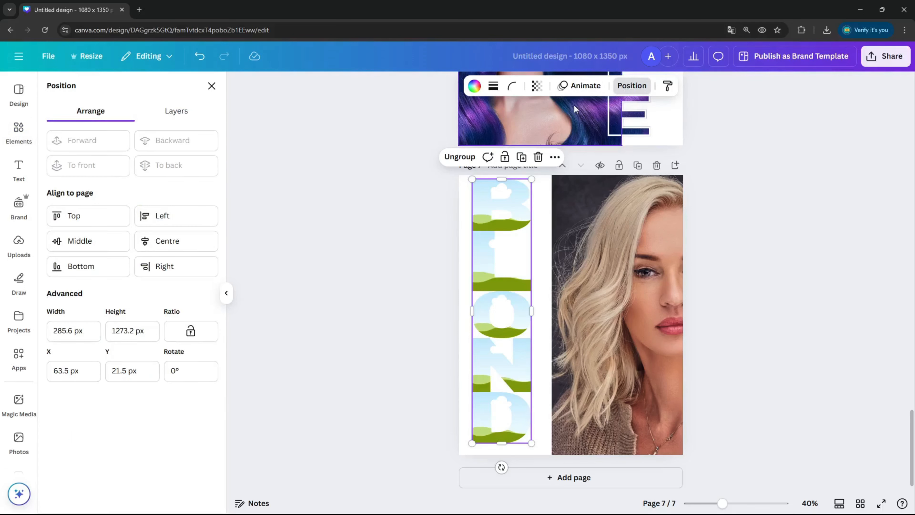
{"action": "left_click", "coordinate": [85, 242]}
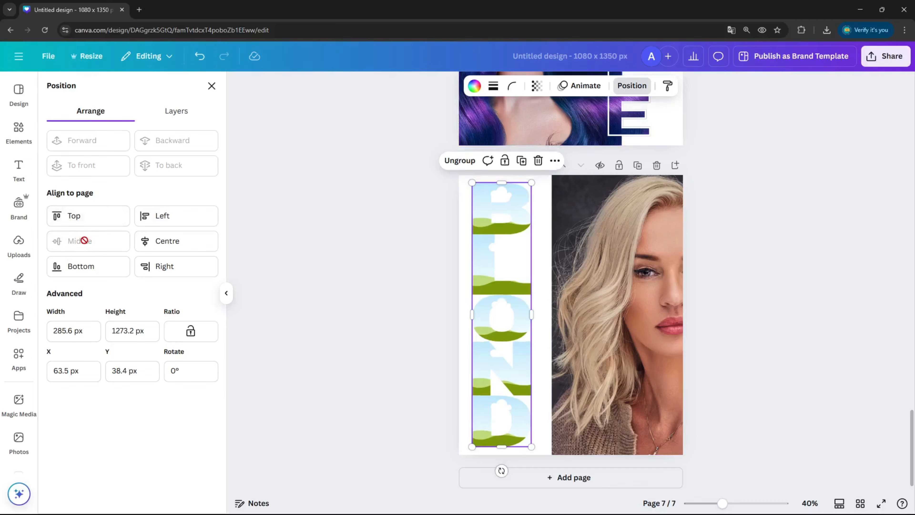
{"action": "left_click", "coordinate": [455, 161]}
{"action": "left_click", "coordinate": [545, 221]}
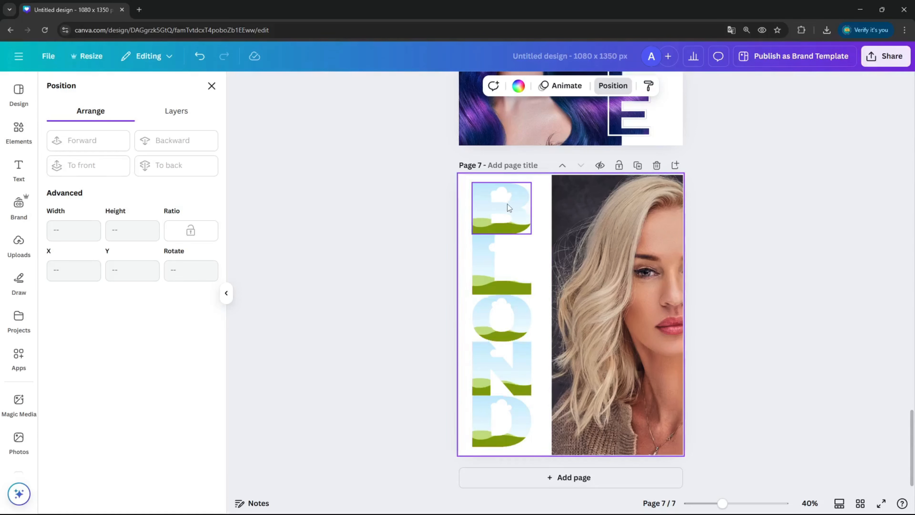
Step: Try to align the five ungrouped letter frames to the middle, and undo the alignment
{"action": "left_click_drag", "start_coordinate": [465, 195], "coordinate": [541, 447]}
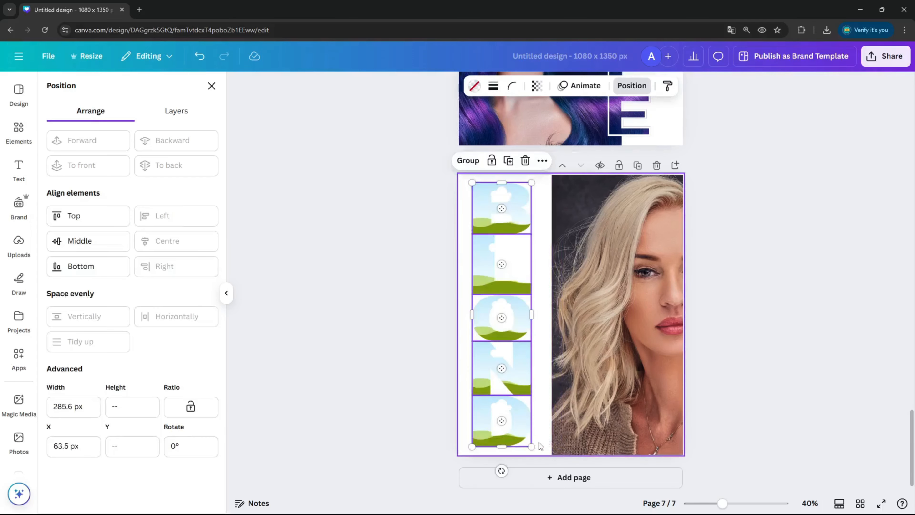
{"action": "left_click", "coordinate": [108, 248]}
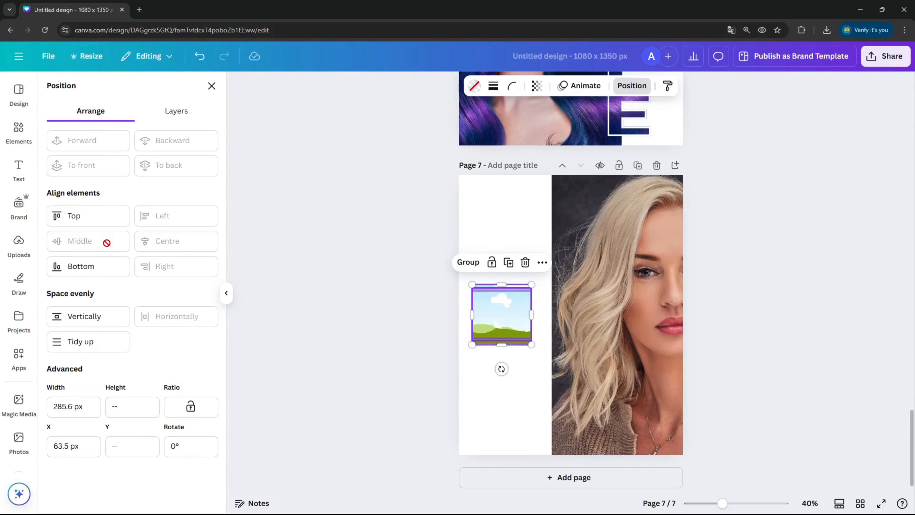
{"action": "left_click", "coordinate": [199, 56]}
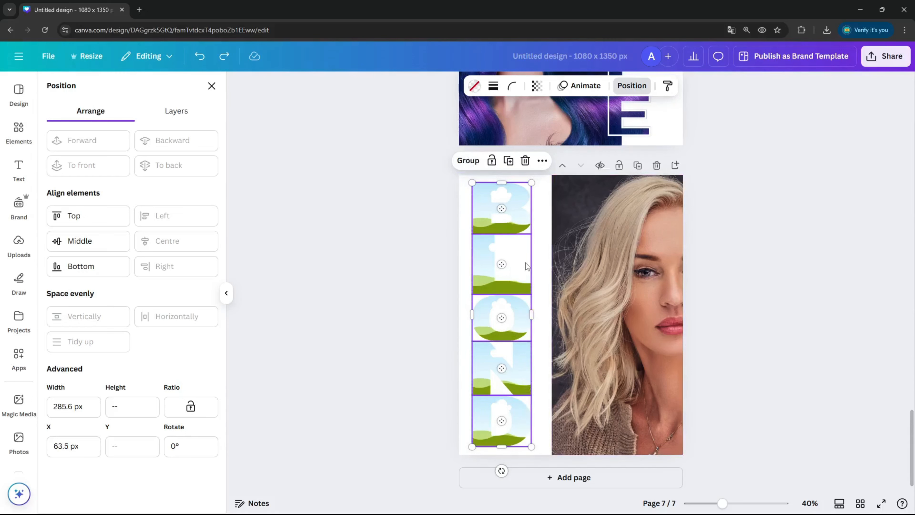
Step: Group the five letter frames, ungroup them again, and clear the selection
{"action": "left_click", "coordinate": [475, 161]}
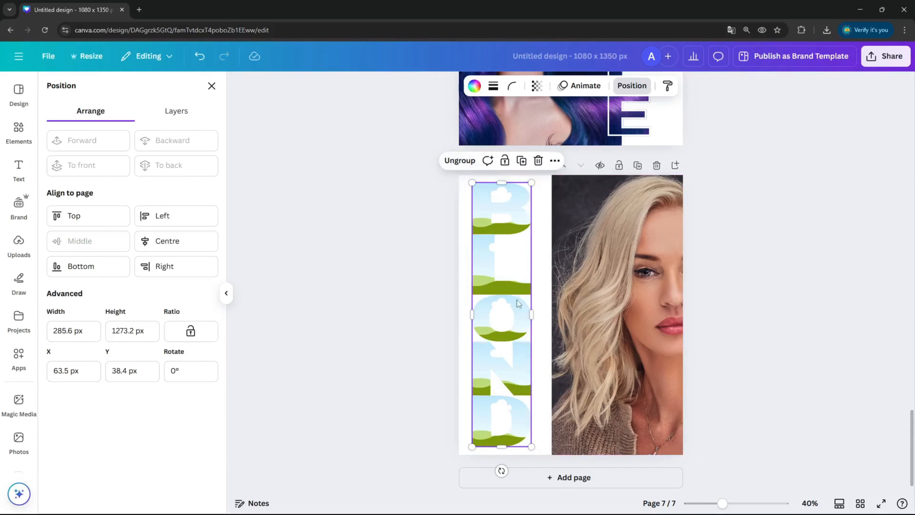
{"action": "left_click", "coordinate": [452, 161]}
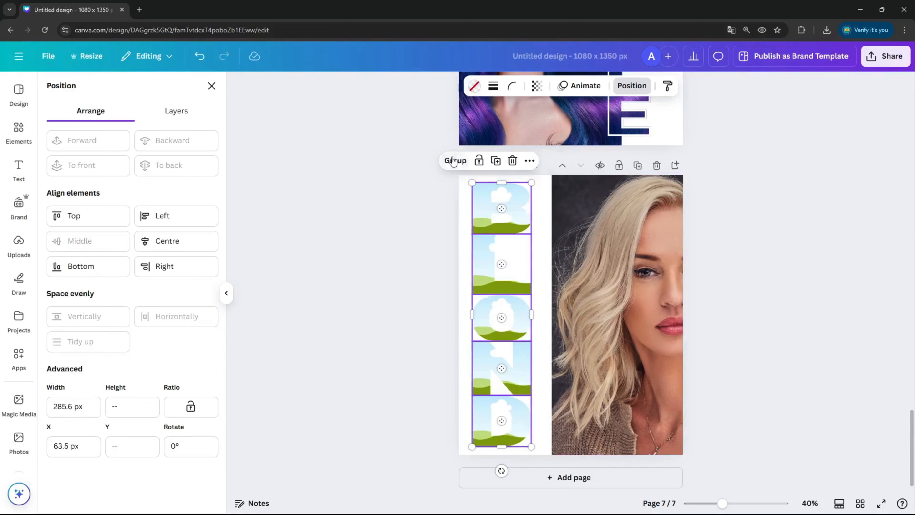
{"action": "left_click", "coordinate": [542, 209]}
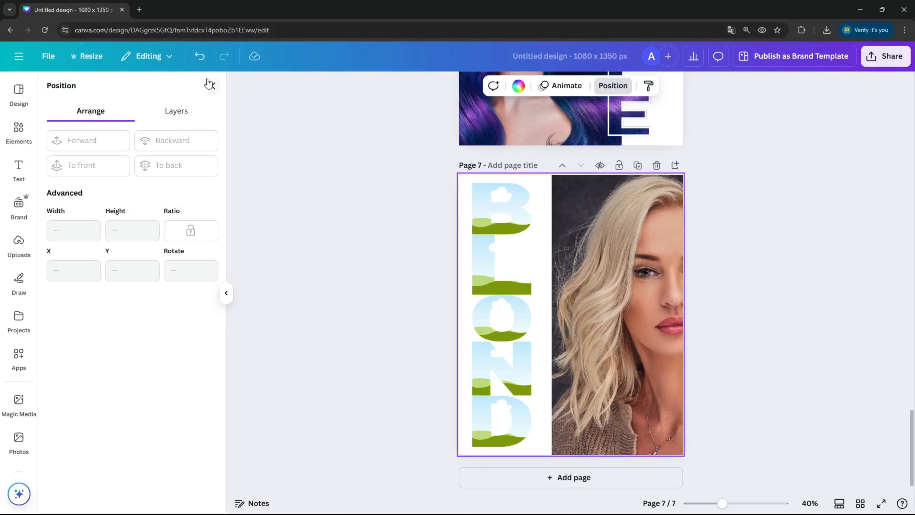
Step: Leave the Letters frame list and move the portrait photo back so it fills the whole page behind the letter column
{"action": "left_click", "coordinate": [375, 208]}
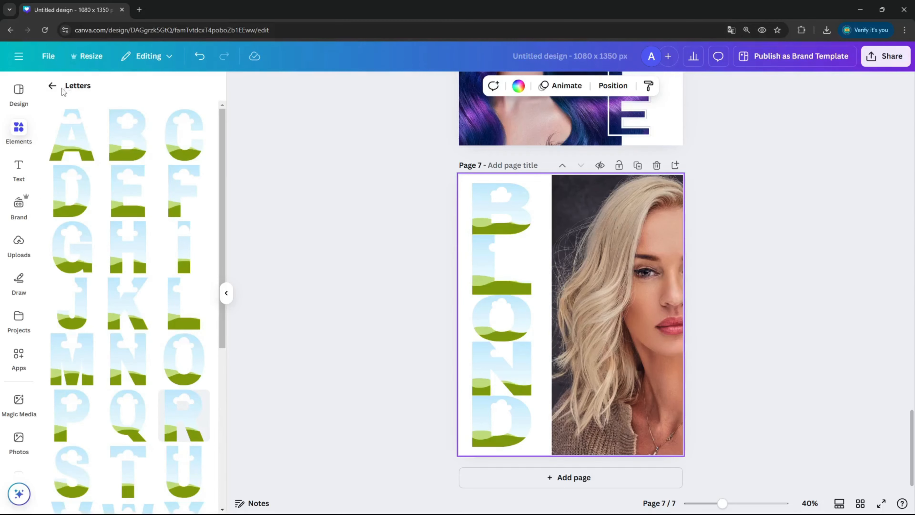
{"action": "left_click", "coordinate": [54, 93]}
{"action": "left_click", "coordinate": [52, 87]}
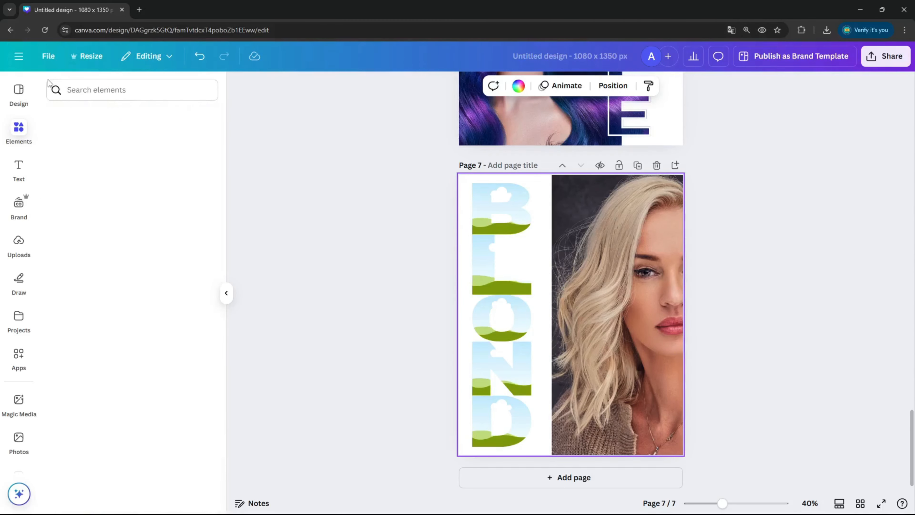
{"action": "scroll", "coordinate": [153, 182], "scroll_direction": "up", "scroll_amount": 15}
{"action": "scroll", "coordinate": [601, 244], "scroll_direction": "up", "scroll_amount": 2}
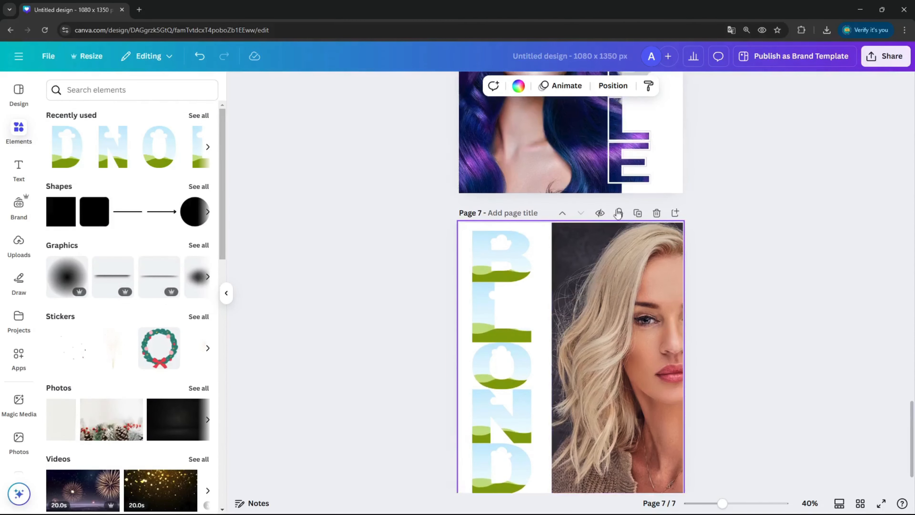
{"action": "scroll", "coordinate": [602, 244], "scroll_direction": "down", "scroll_amount": 2}
{"action": "left_click_drag", "start_coordinate": [635, 205], "coordinate": [540, 201]}
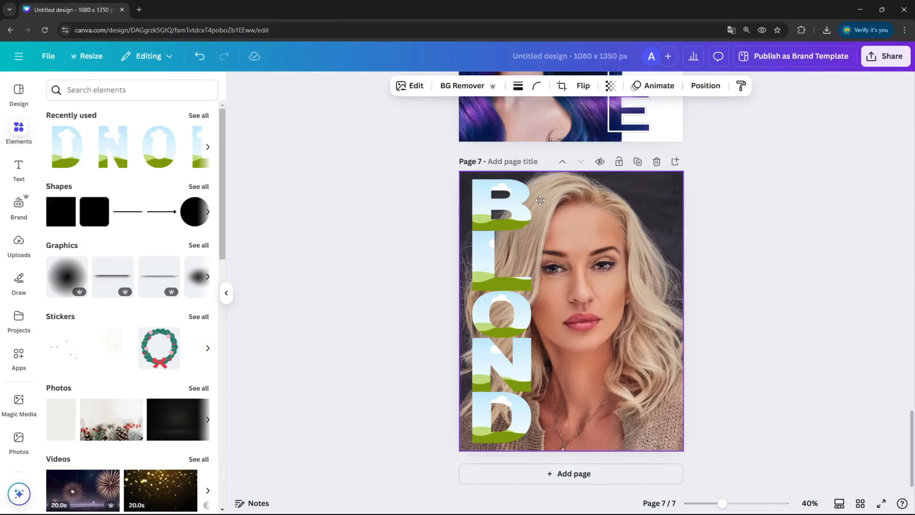
{"action": "mouse_move", "coordinate": [540, 200]}
{"action": "left_mouse_down"}
{"action": "mouse_move", "coordinate": [616, 201]}
{"action": "mouse_move", "coordinate": [543, 205]}
{"action": "left_mouse_up"}
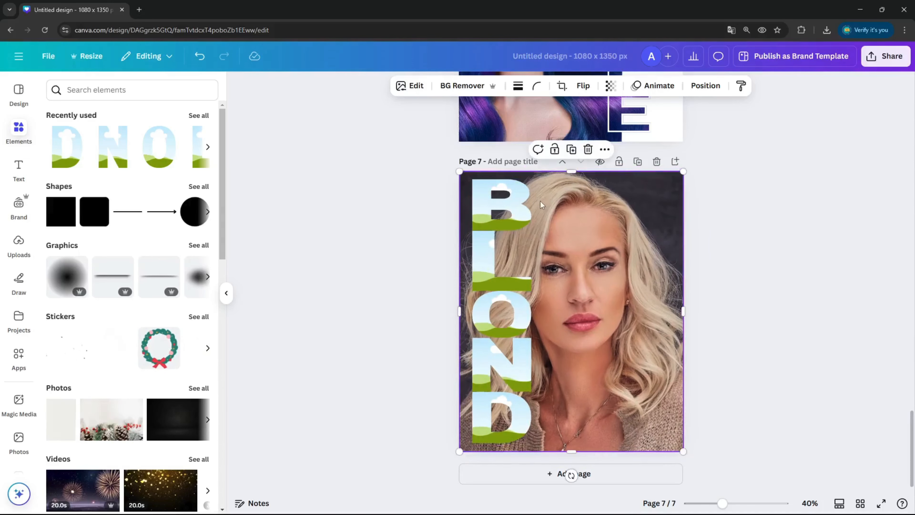
{"action": "left_click", "coordinate": [753, 194]}
{"action": "left_click", "coordinate": [666, 257]}
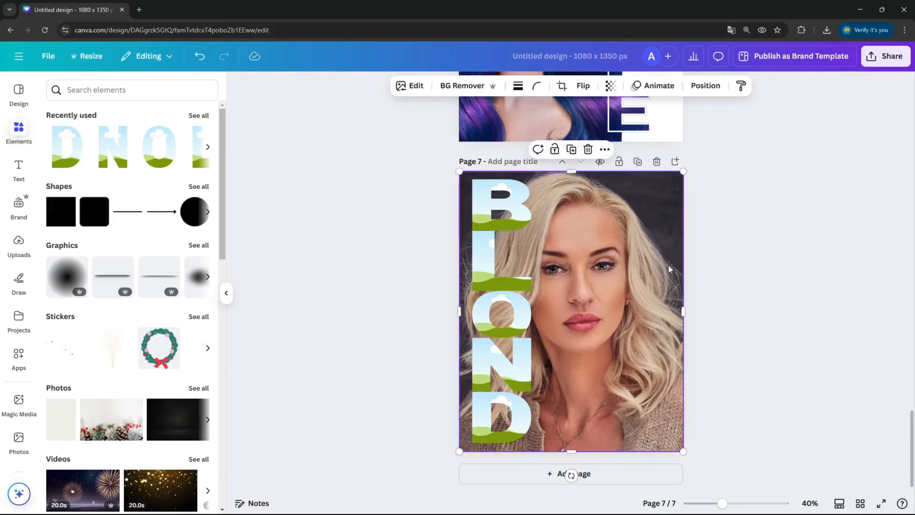
{"action": "left_click", "coordinate": [725, 274]}
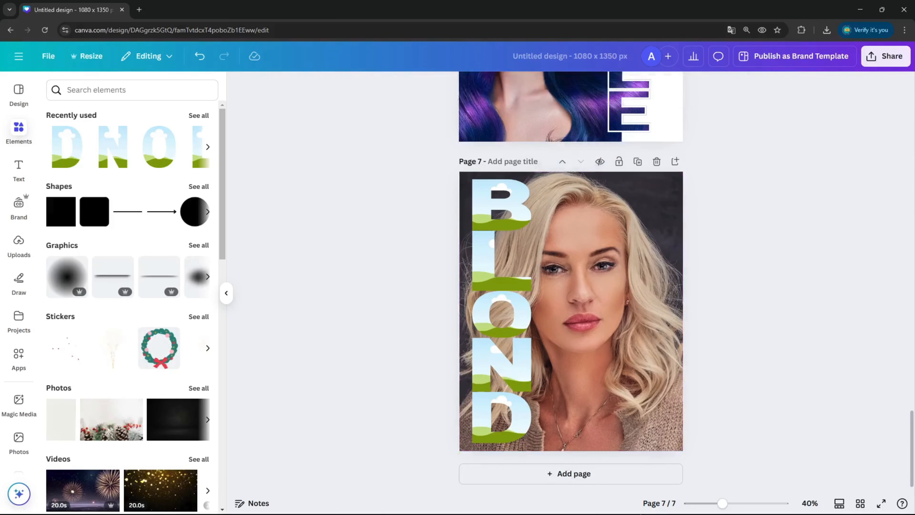
Step: Give the B frame a solid border with weight 8 in white
{"action": "left_click", "coordinate": [520, 204]}
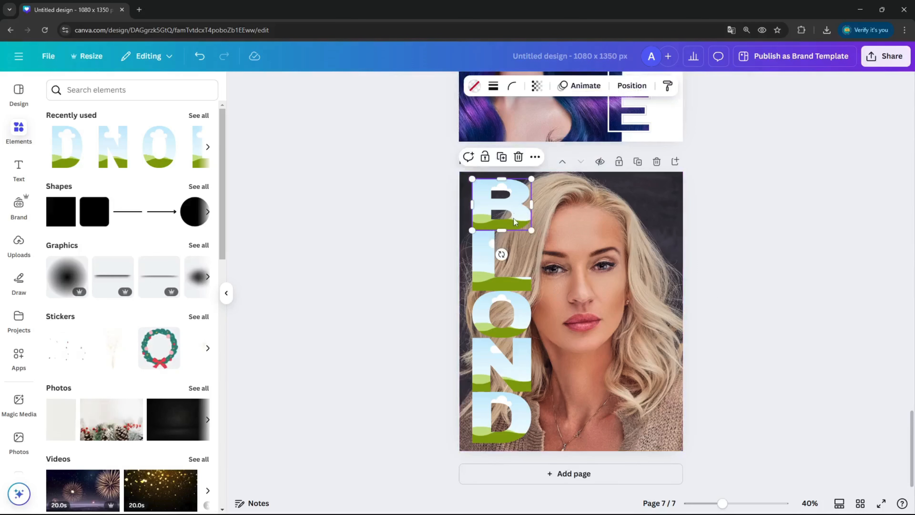
{"action": "left_click", "coordinate": [494, 86]}
{"action": "left_click_drag", "start_coordinate": [427, 157], "coordinate": [436, 161]}
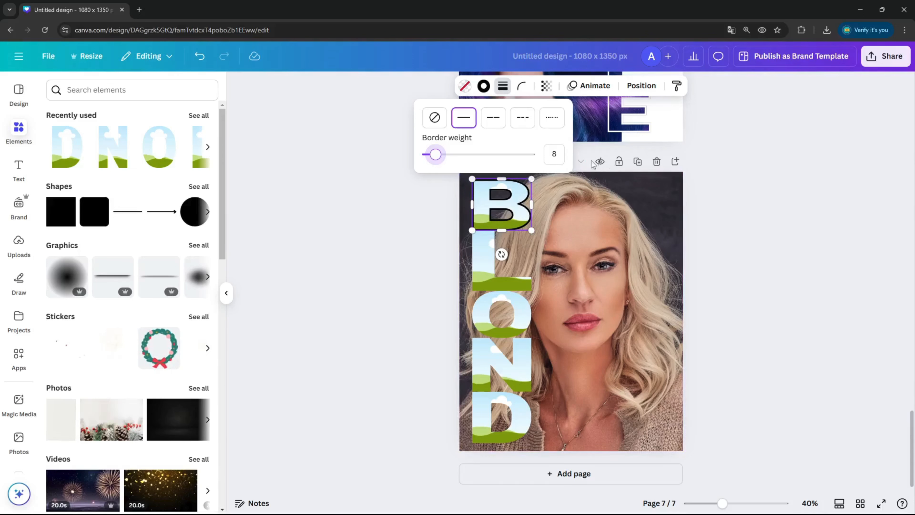
{"action": "left_click", "coordinate": [484, 85]}
{"action": "left_click", "coordinate": [198, 366]}
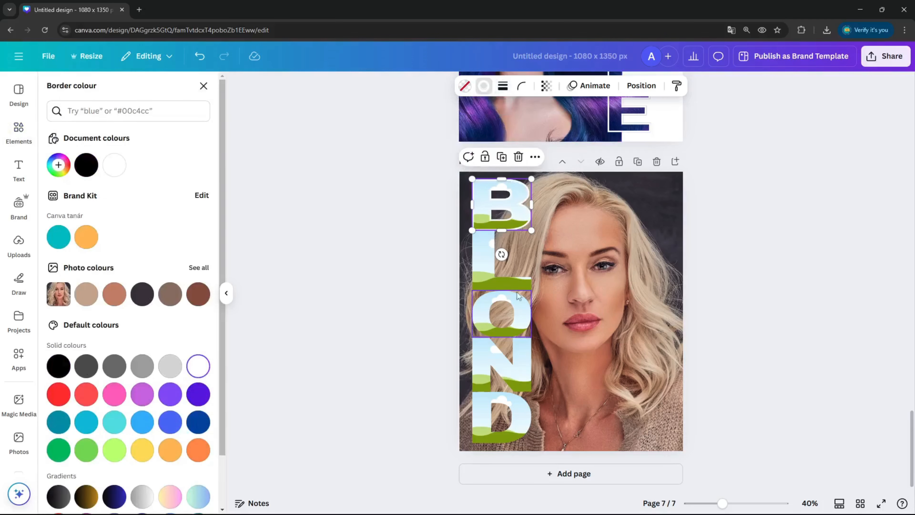
Step: Give the L frame a solid border with weight 8 in white
{"action": "left_click", "coordinate": [491, 246]}
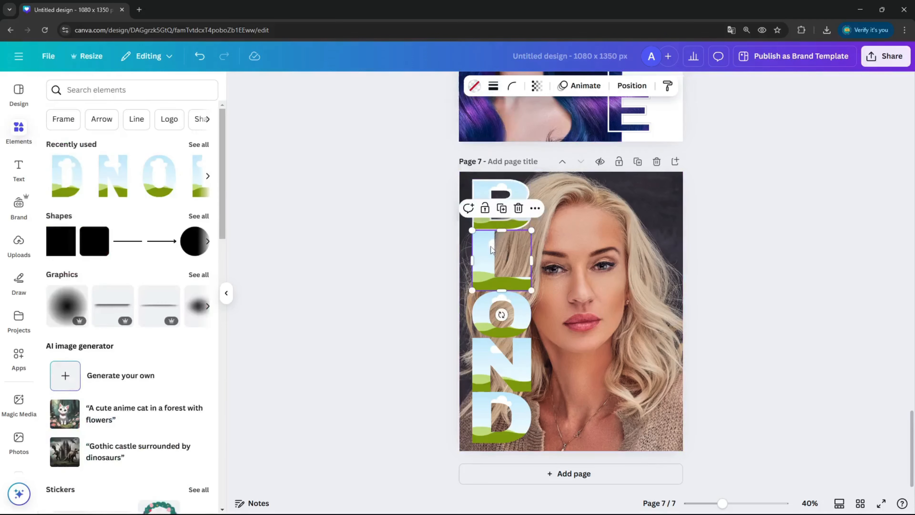
{"action": "left_click", "coordinate": [493, 86]}
{"action": "left_click", "coordinate": [464, 117]}
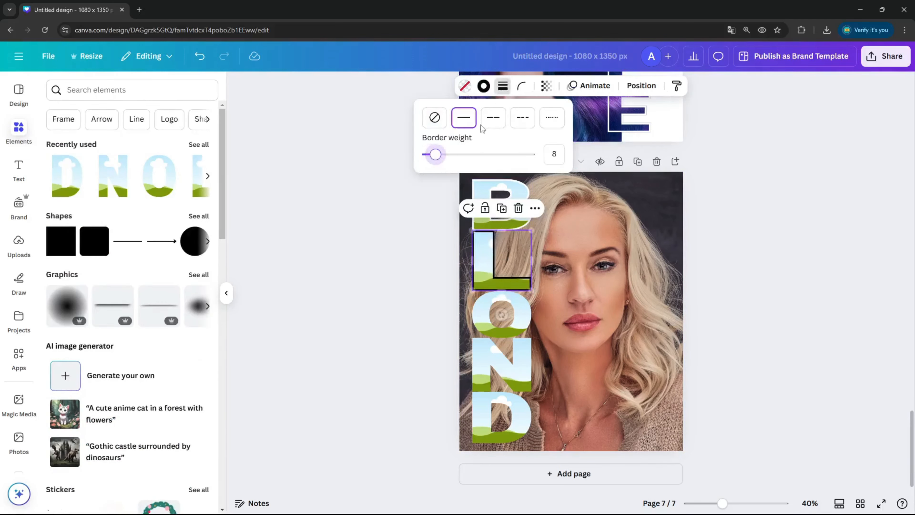
{"action": "left_click", "coordinate": [483, 86]}
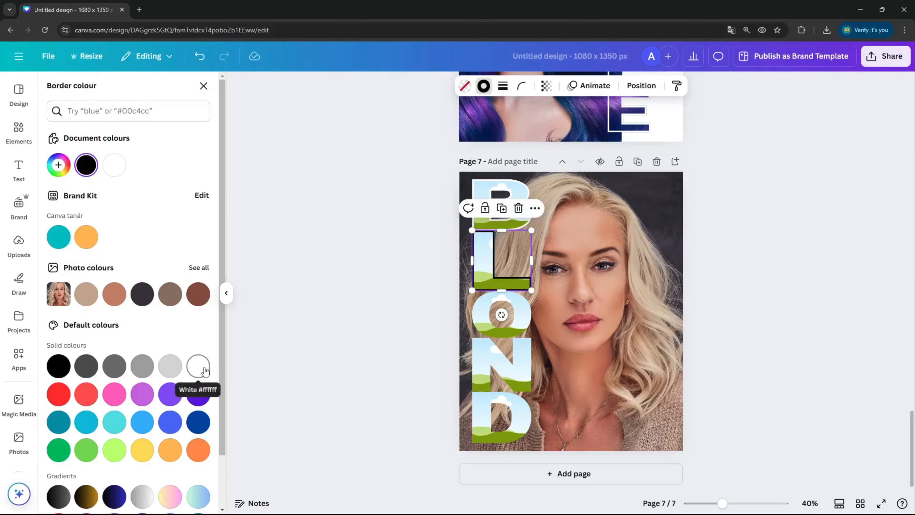
{"action": "left_click", "coordinate": [198, 365]}
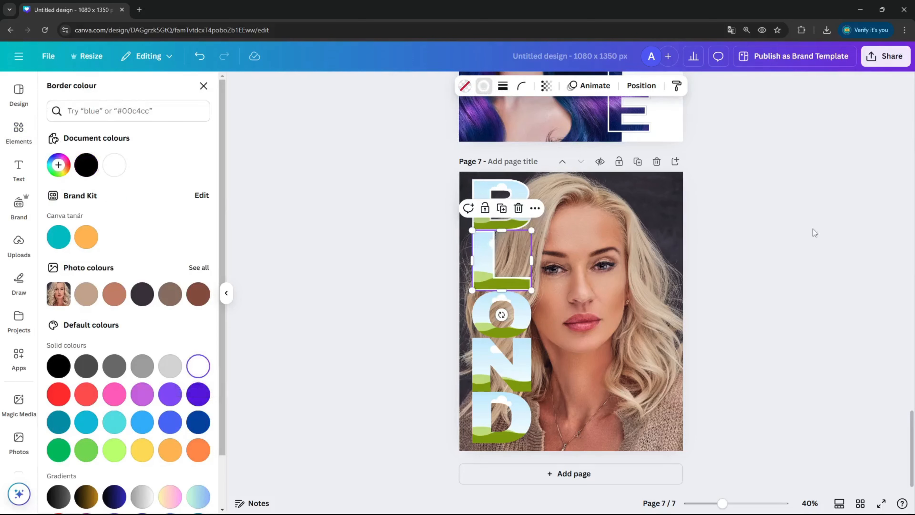
Step: Give the O frame a solid border with weight 8 in white
{"action": "left_click", "coordinate": [484, 323]}
{"action": "left_click", "coordinate": [503, 85]}
{"action": "left_click_drag", "start_coordinate": [425, 155], "coordinate": [435, 154]}
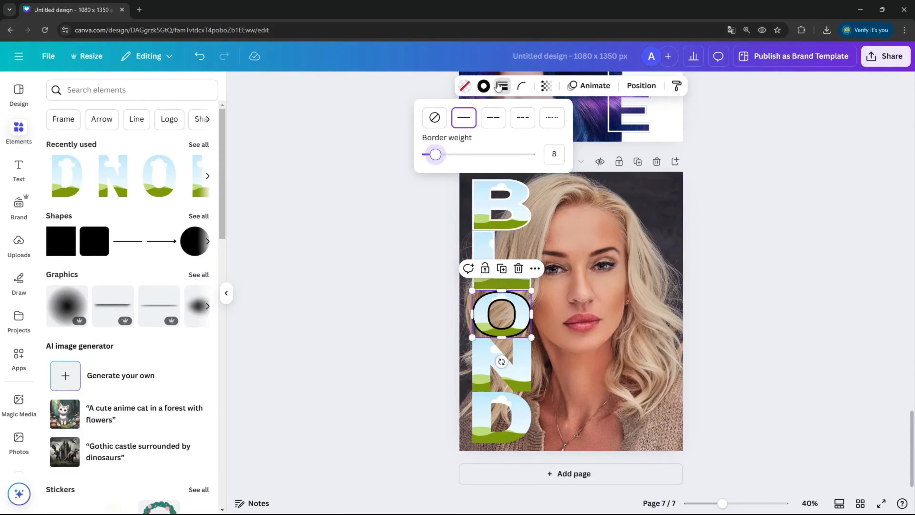
{"action": "left_click", "coordinate": [483, 85]}
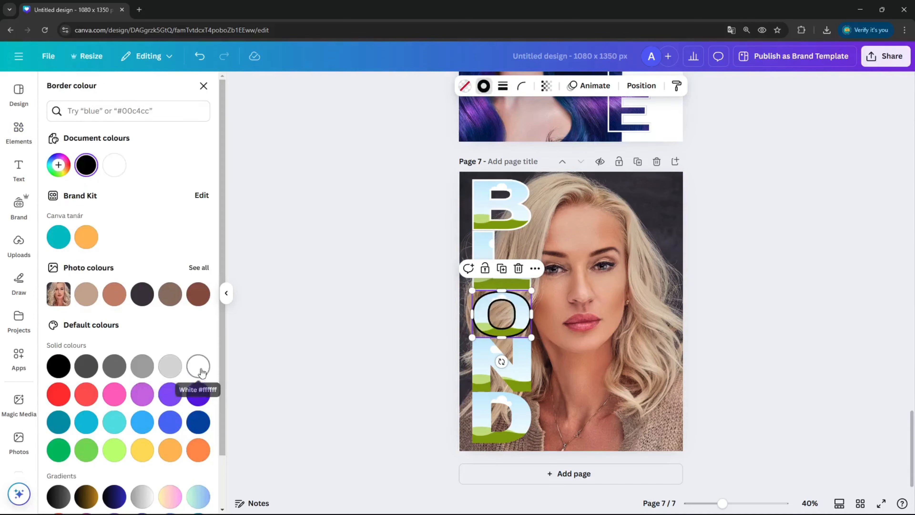
{"action": "left_click", "coordinate": [201, 372]}
Step: Give the N frame a solid white border matching the letters above it
{"action": "left_click", "coordinate": [500, 361]}
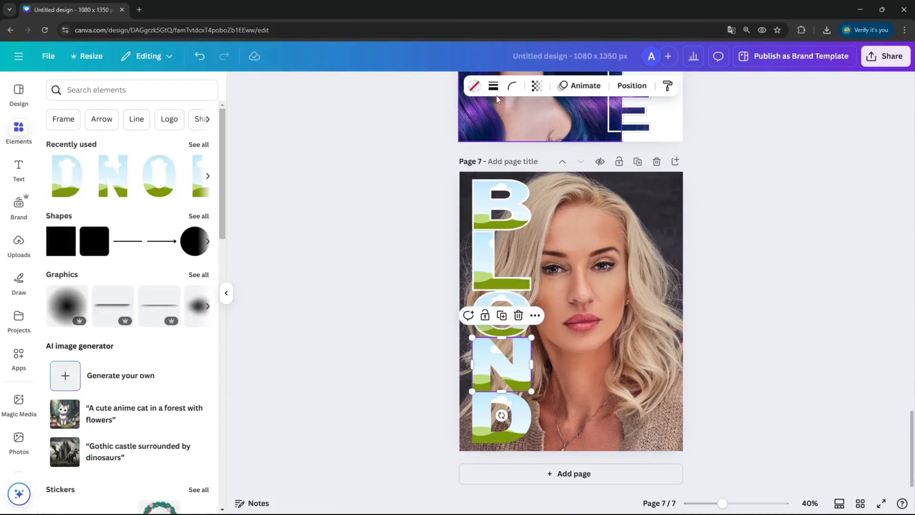
{"action": "left_click", "coordinate": [494, 85]}
{"action": "left_click", "coordinate": [464, 118]}
{"action": "left_click_drag", "start_coordinate": [435, 154], "coordinate": [433, 159]}
{"action": "left_click", "coordinate": [483, 85]}
{"action": "left_click", "coordinate": [198, 366]}
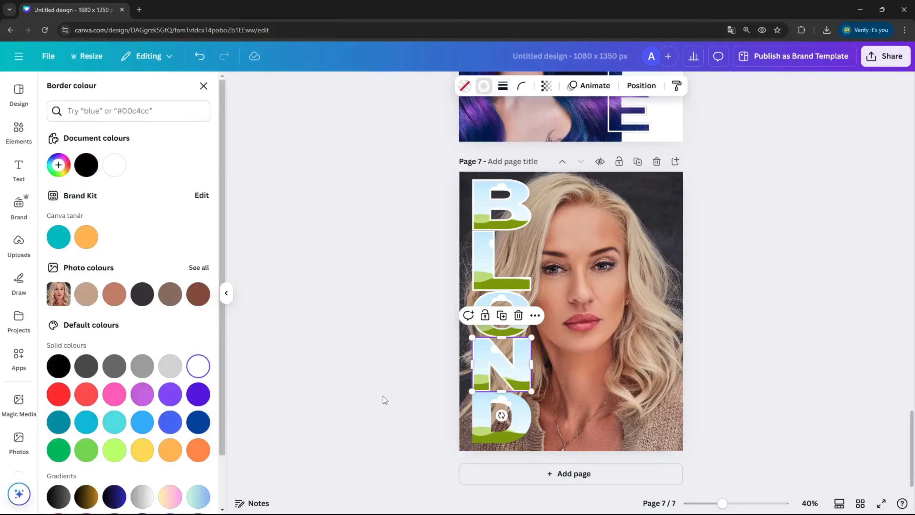
Step: Give the D frame a solid border with weight 8 in white and deselect it
{"action": "left_click", "coordinate": [486, 408]}
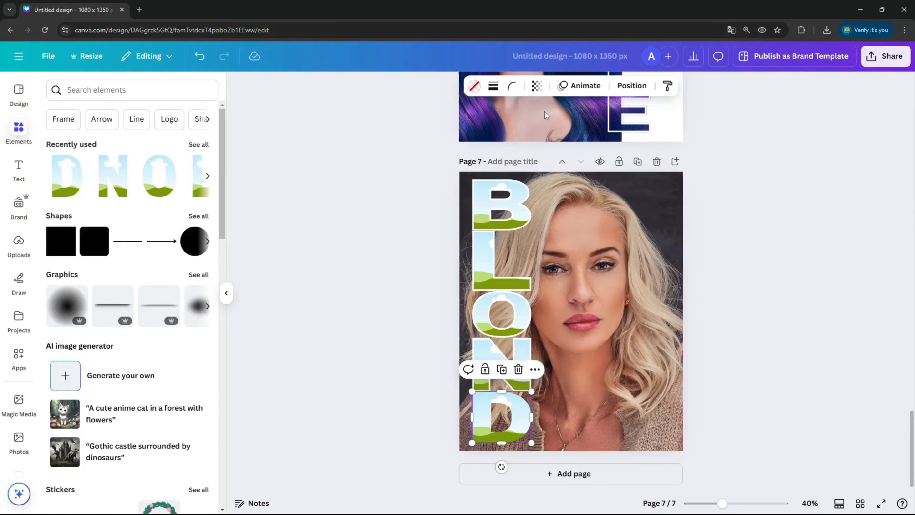
{"action": "left_click", "coordinate": [503, 85]}
{"action": "left_click", "coordinate": [432, 157]}
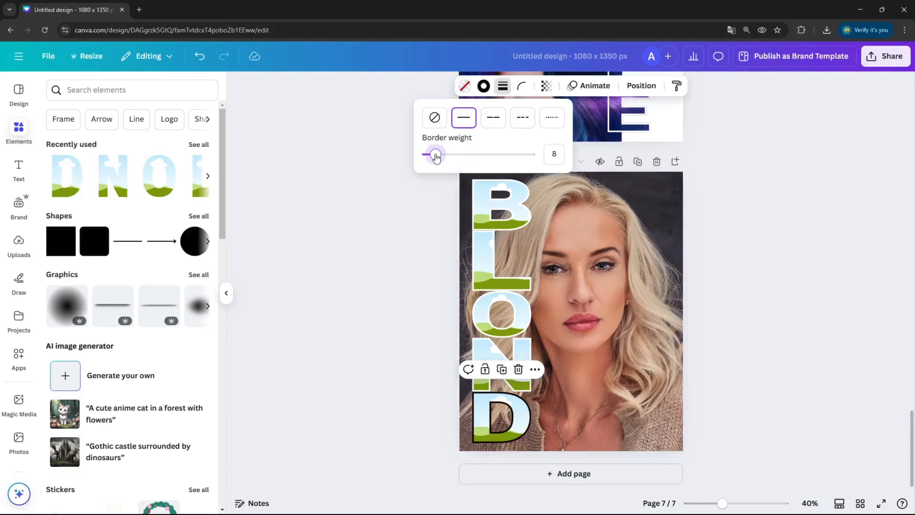
{"action": "left_click", "coordinate": [484, 86]}
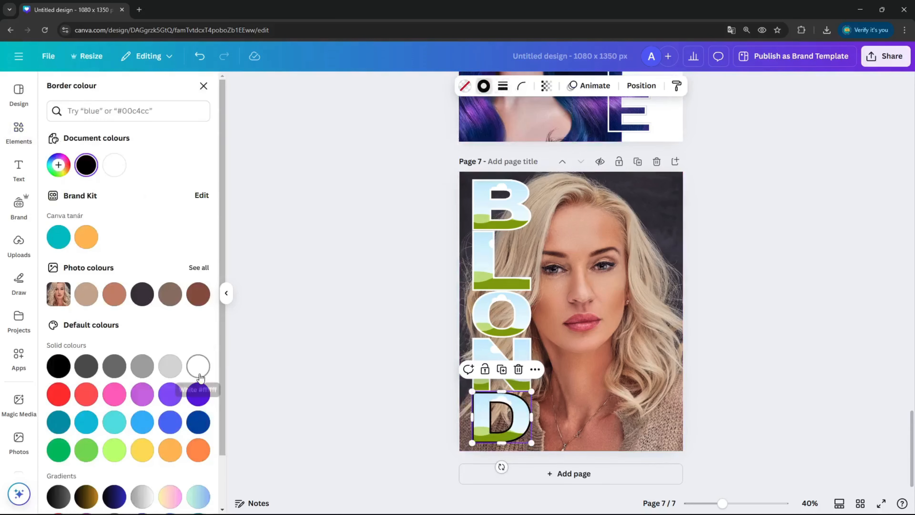
{"action": "left_click", "coordinate": [198, 366]}
{"action": "left_click", "coordinate": [788, 223]}
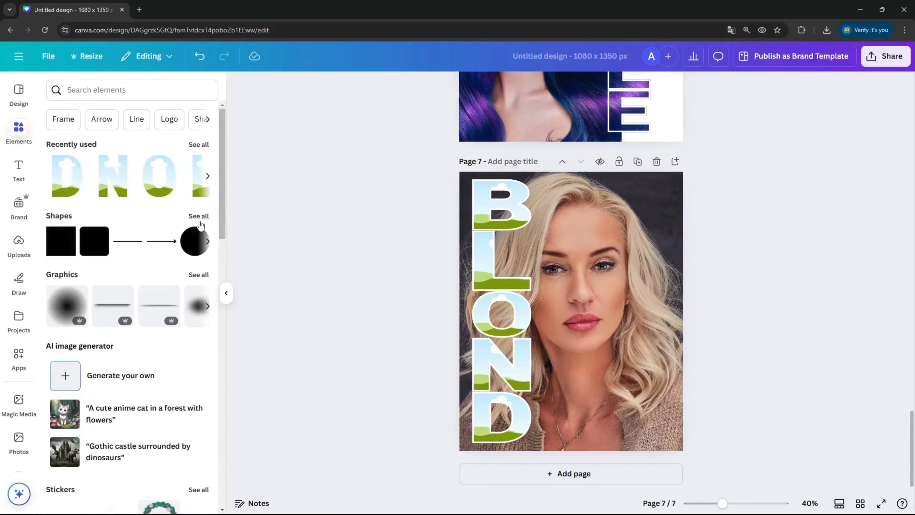
Step: Add the uploaded blonde portrait to the page twice, dropping one copy into the B frame and one into the L frame
{"action": "left_click", "coordinate": [19, 244]}
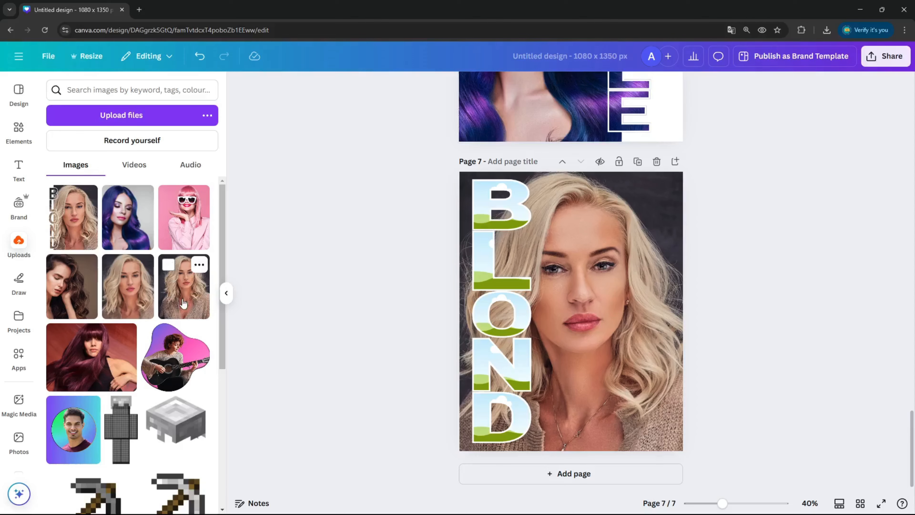
{"action": "left_click", "coordinate": [137, 289]}
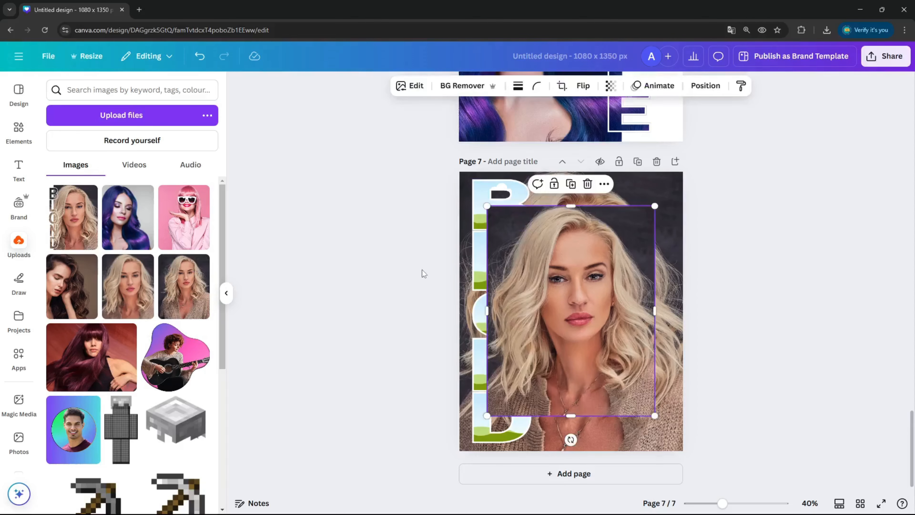
{"action": "left_click_drag", "start_coordinate": [508, 267], "coordinate": [502, 223]}
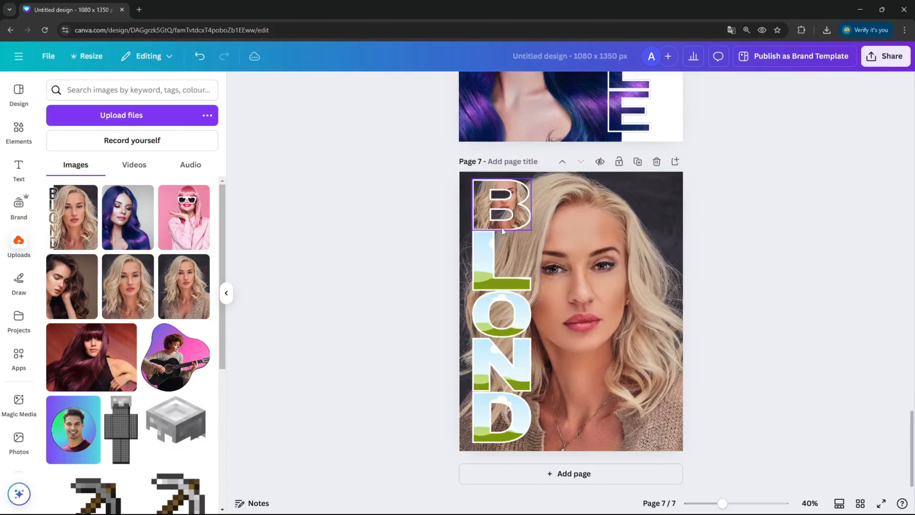
{"action": "left_click", "coordinate": [133, 293]}
{"action": "left_click_drag", "start_coordinate": [568, 323], "coordinate": [524, 270]}
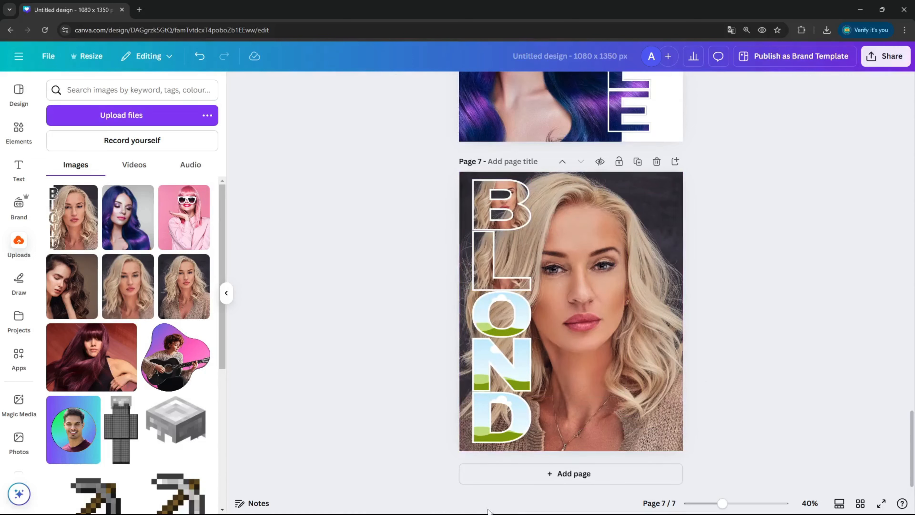
Step: Add two more copies of the blonde portrait and drop them into the O and N frames
{"action": "left_click", "coordinate": [130, 307]}
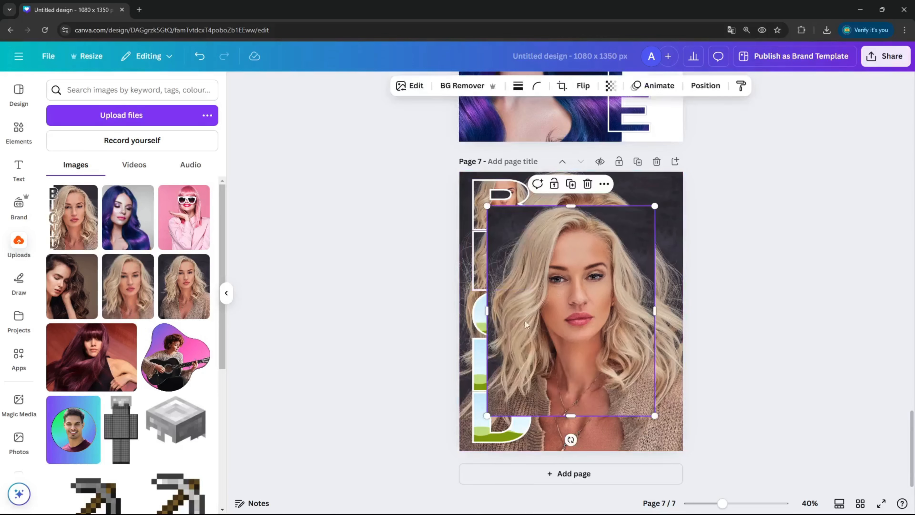
{"action": "left_click_drag", "start_coordinate": [530, 326], "coordinate": [499, 314]}
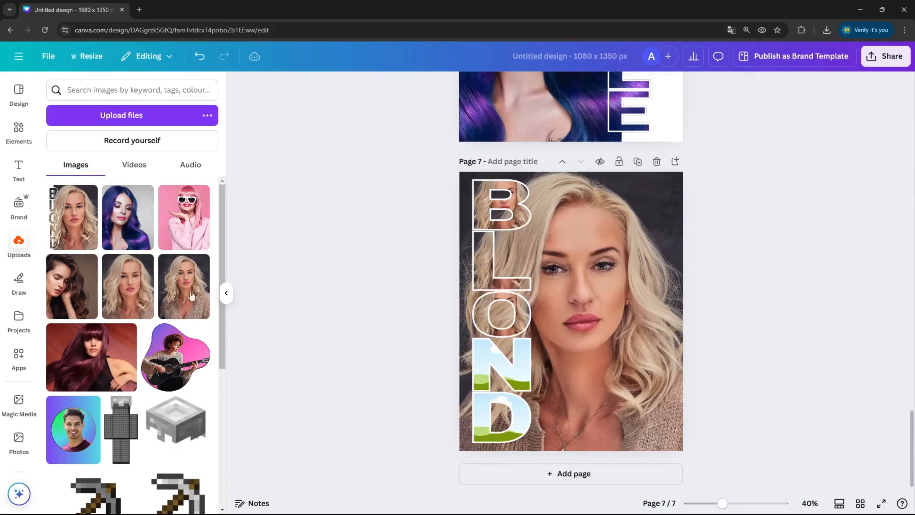
{"action": "left_click", "coordinate": [145, 299]}
{"action": "left_click_drag", "start_coordinate": [573, 325], "coordinate": [501, 364]}
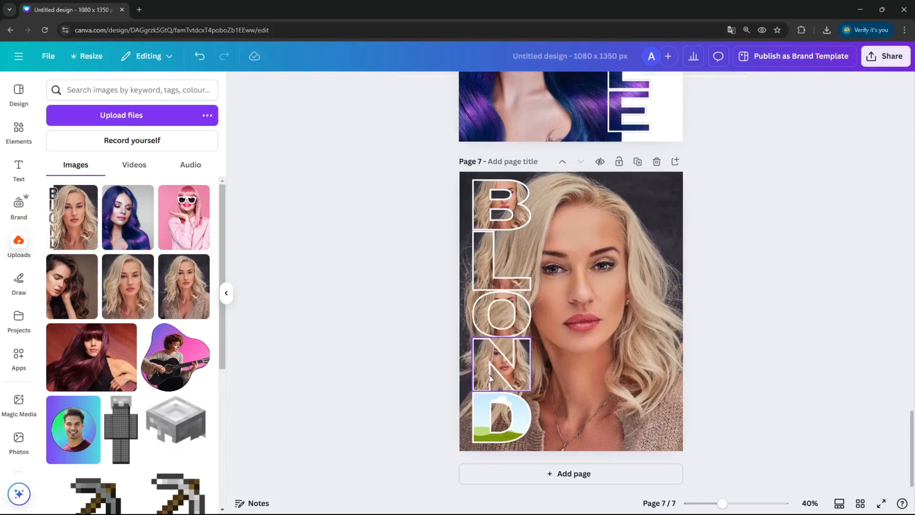
Step: Add another copy of the blonde portrait and drop it into the D frame
{"action": "left_click", "coordinate": [145, 292]}
{"action": "left_click_drag", "start_coordinate": [590, 388], "coordinate": [505, 420]}
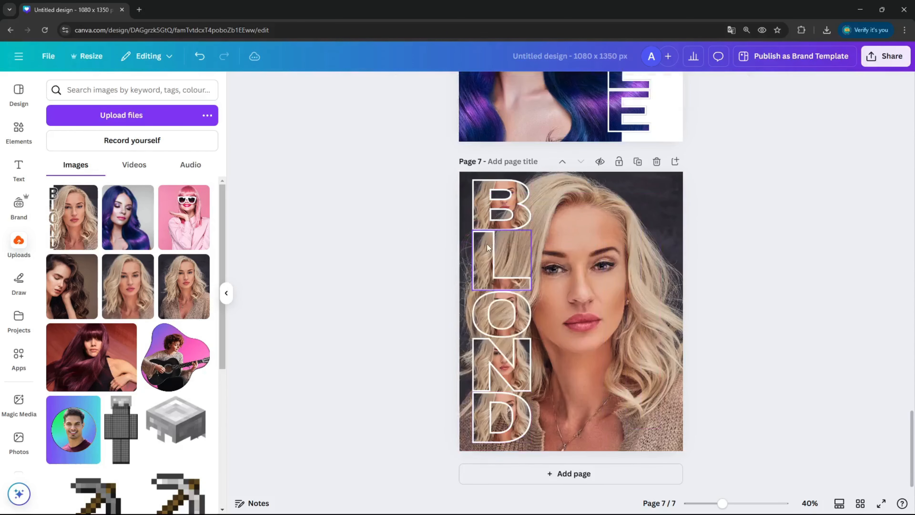
Step: Enlarge and reposition the photo inside the B frame so it covers the page and aligns with the background portrait
{"action": "double_click", "coordinate": [480, 209]}
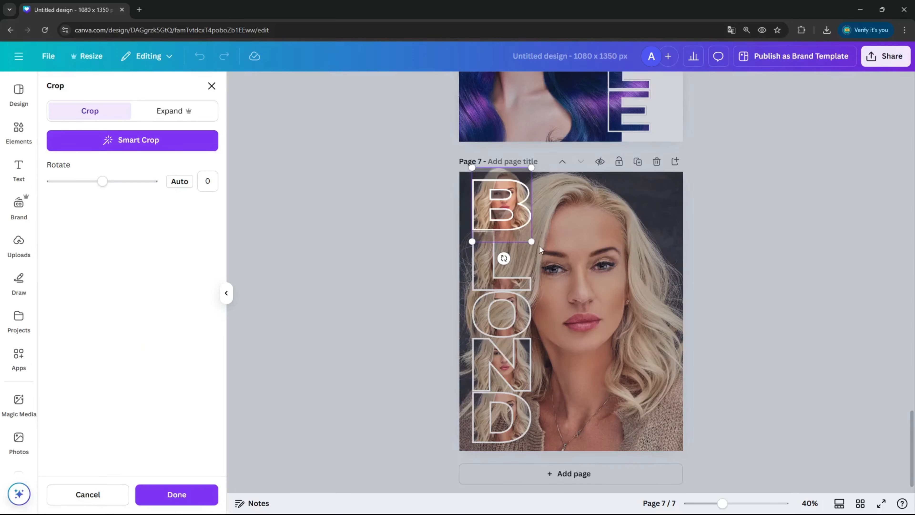
{"action": "left_click_drag", "start_coordinate": [532, 241], "coordinate": [630, 371]}
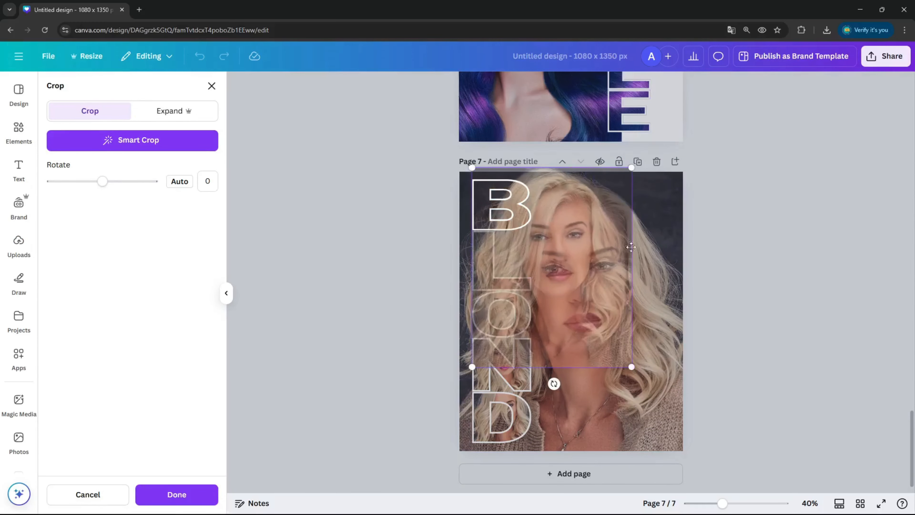
{"action": "left_click_drag", "start_coordinate": [603, 231], "coordinate": [591, 233]}
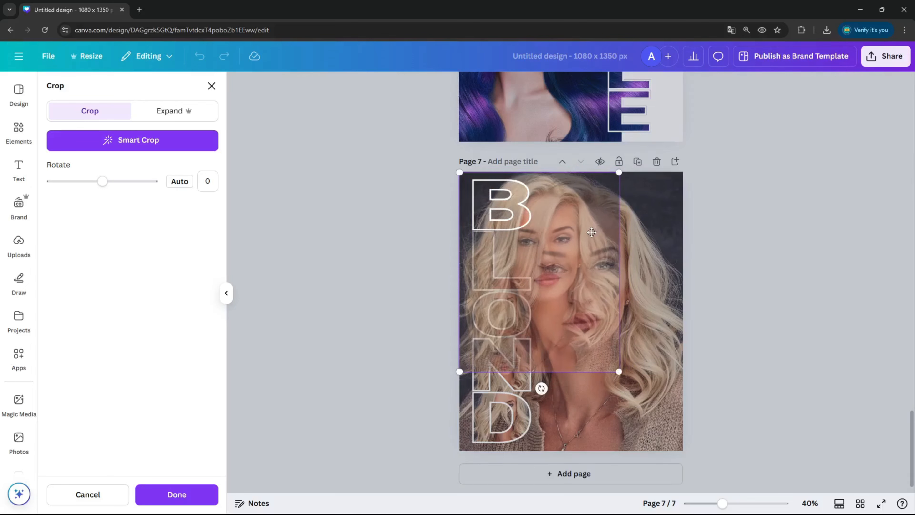
{"action": "left_click_drag", "start_coordinate": [620, 373], "coordinate": [675, 445]}
{"action": "left_click", "coordinate": [176, 495]}
Step: Scale the photo inside the L frame to the full page so it lines up with the background portrait
{"action": "left_click", "coordinate": [499, 254]}
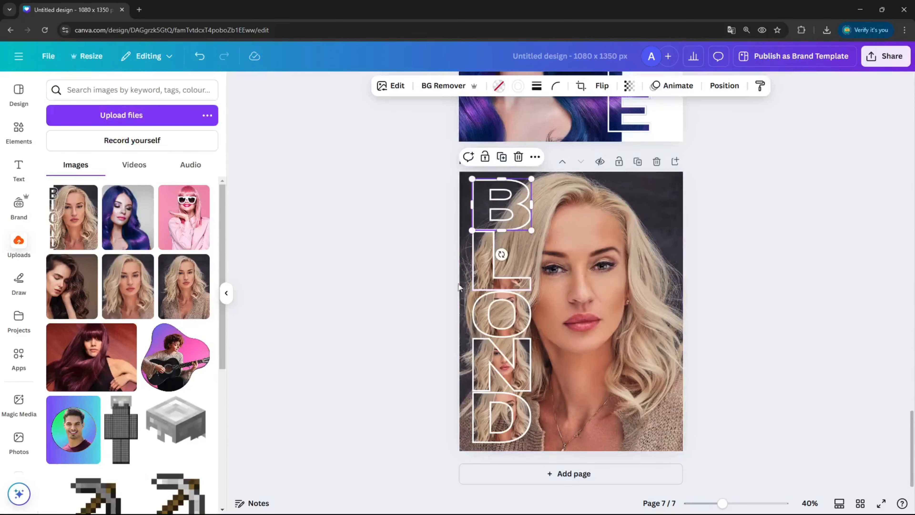
{"action": "double_click", "coordinate": [486, 260]}
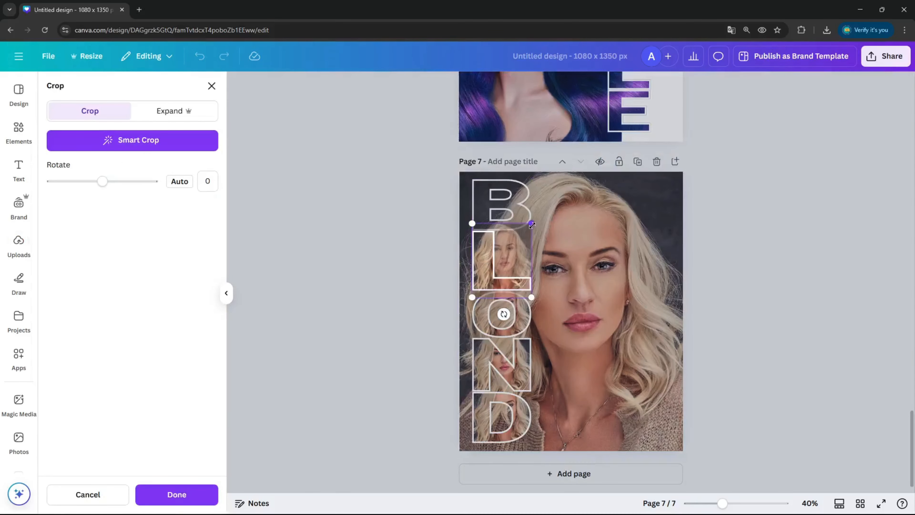
{"action": "left_click_drag", "start_coordinate": [532, 225], "coordinate": [550, 195]}
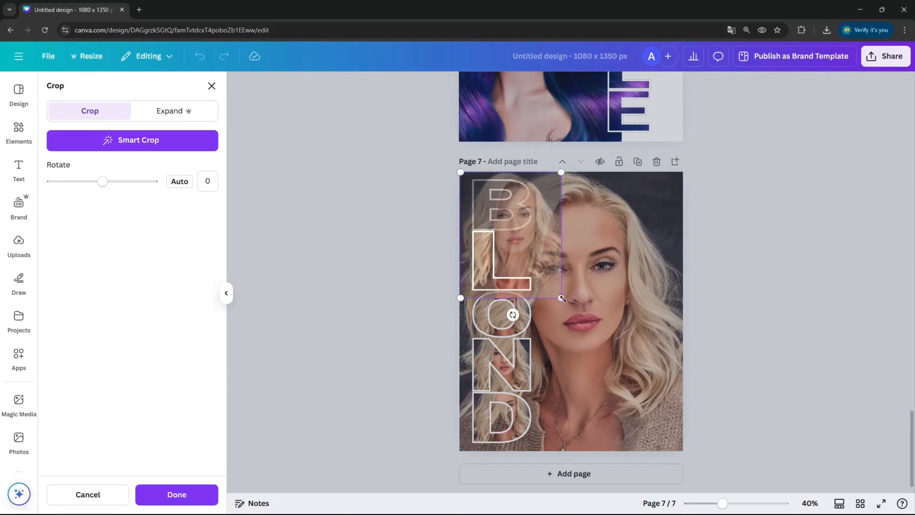
{"action": "left_click_drag", "start_coordinate": [560, 298], "coordinate": [674, 460]}
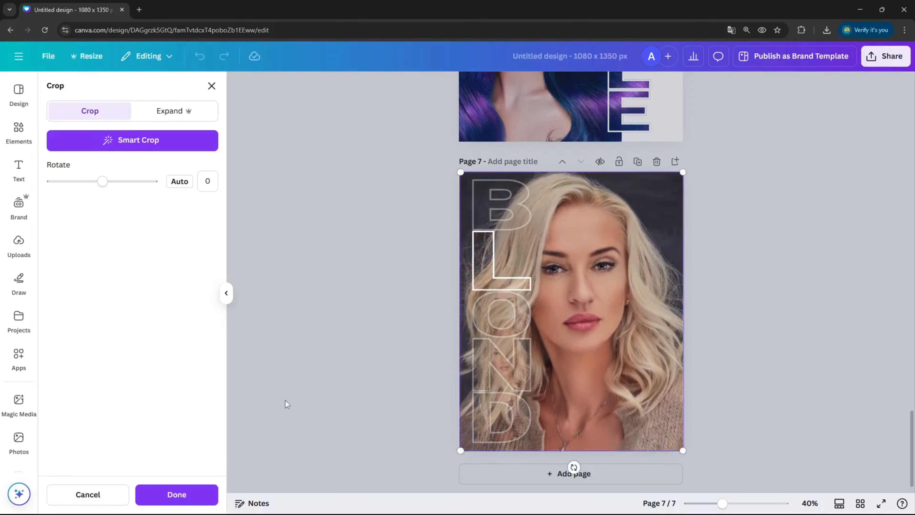
{"action": "left_click", "coordinate": [193, 497]}
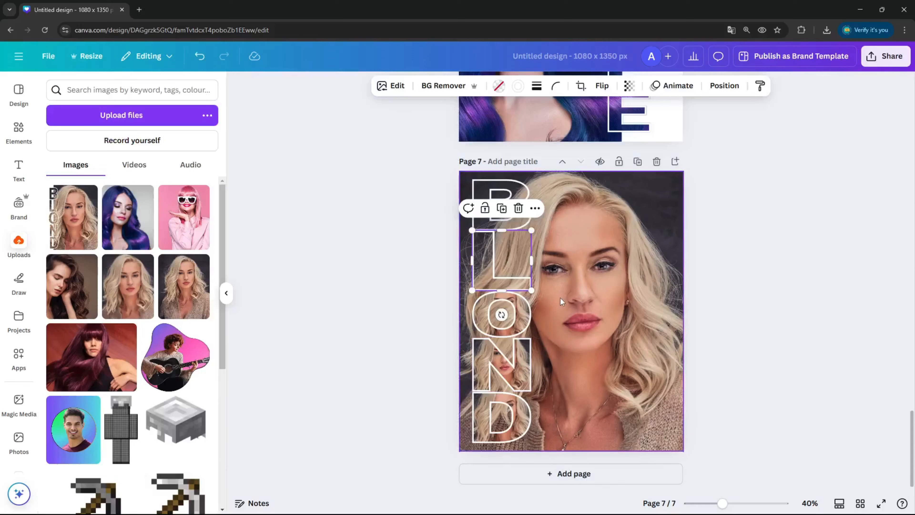
Step: Scale and shift the photo inside the O frame to full-page size, matching the background portrait
{"action": "double_click", "coordinate": [501, 317]}
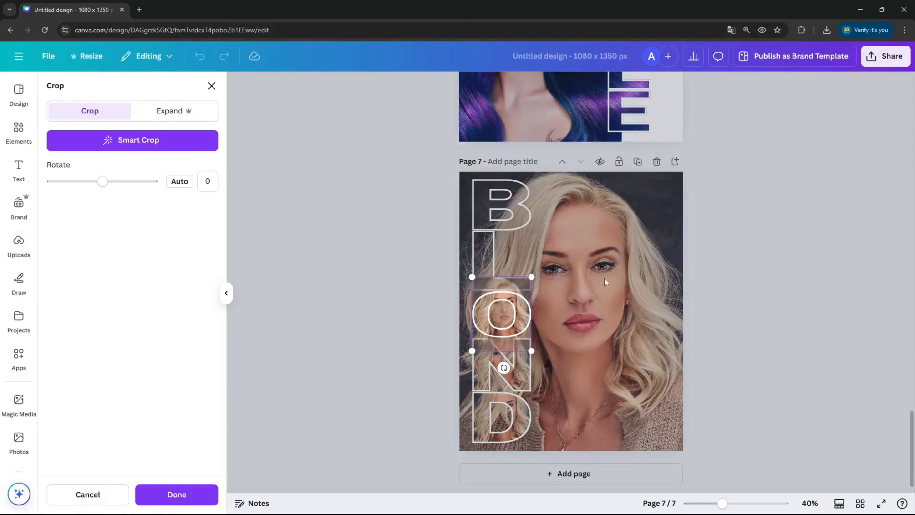
{"action": "left_click_drag", "start_coordinate": [531, 280], "coordinate": [616, 172]}
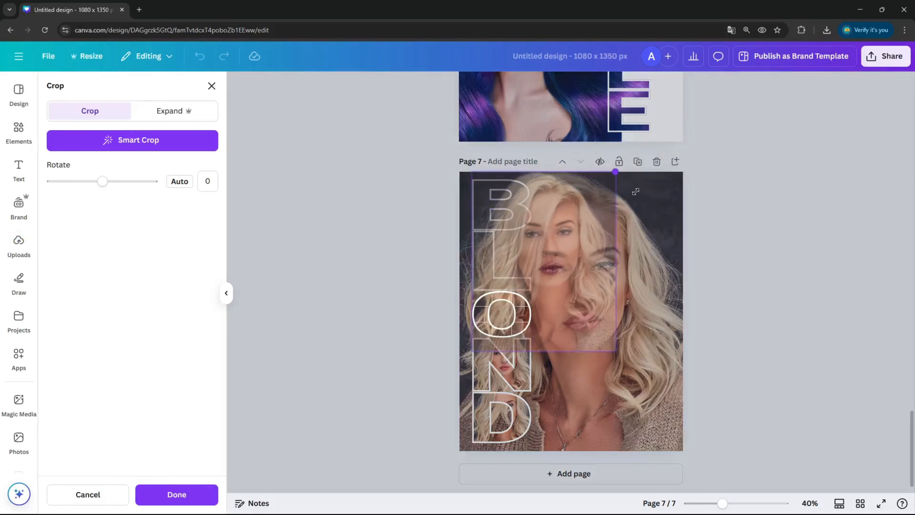
{"action": "left_click_drag", "start_coordinate": [571, 213], "coordinate": [557, 213]}
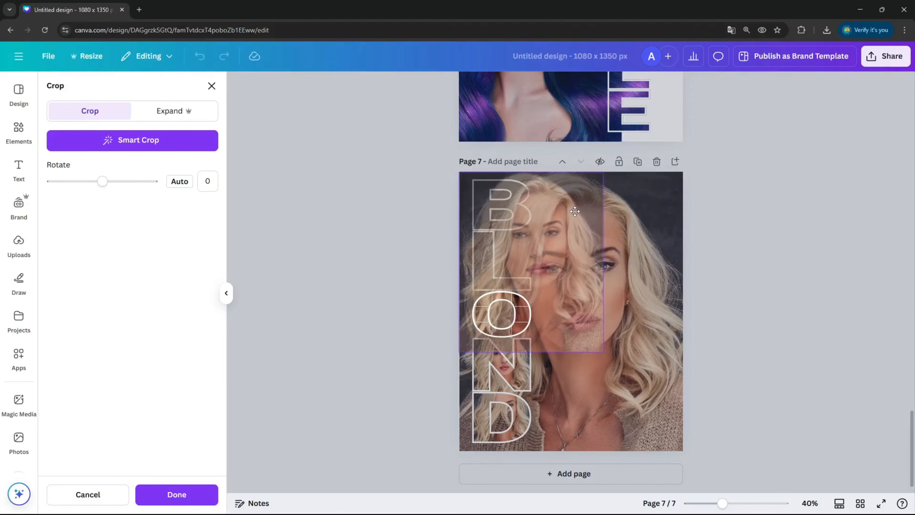
{"action": "left_click_drag", "start_coordinate": [605, 354], "coordinate": [681, 450]}
{"action": "left_click", "coordinate": [167, 494]}
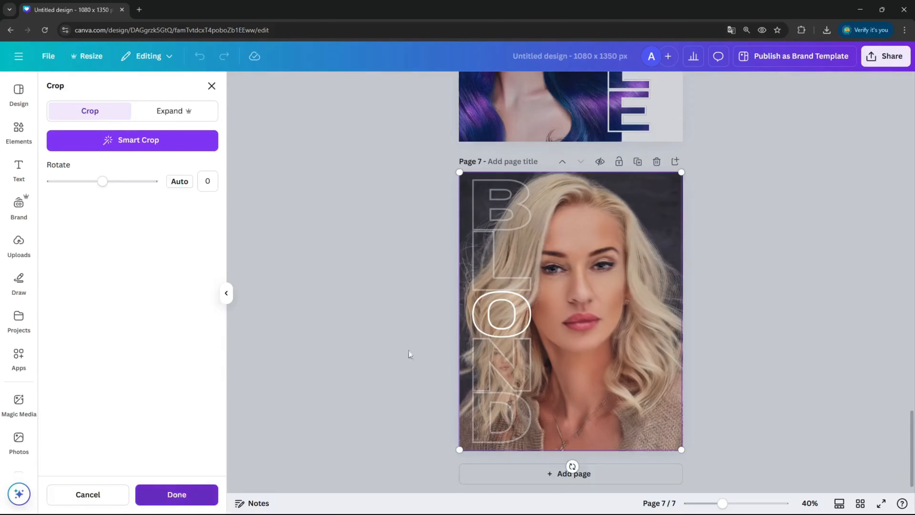
Step: Scale and shift the photo inside the N frame to full-page size, matching the background portrait
{"action": "double_click", "coordinate": [488, 364]}
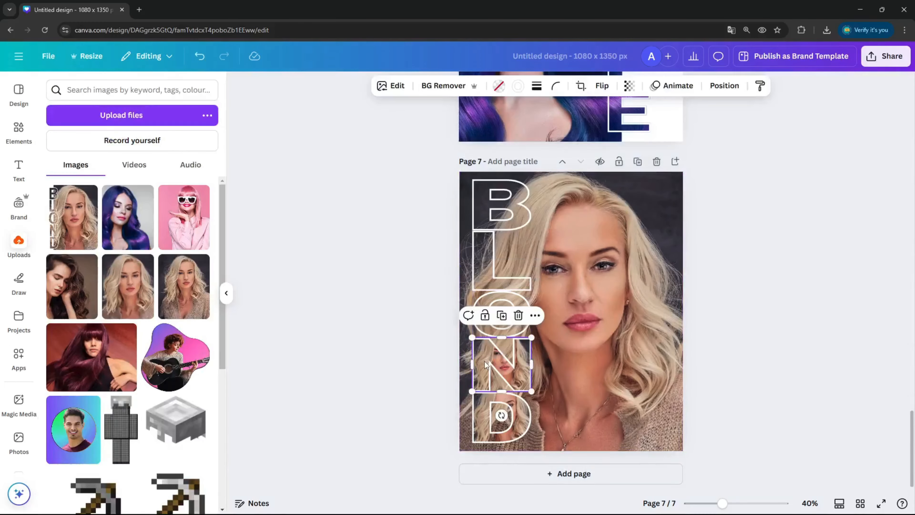
{"action": "left_click_drag", "start_coordinate": [530, 327], "coordinate": [651, 174]}
{"action": "left_click_drag", "start_coordinate": [620, 210], "coordinate": [612, 210]}
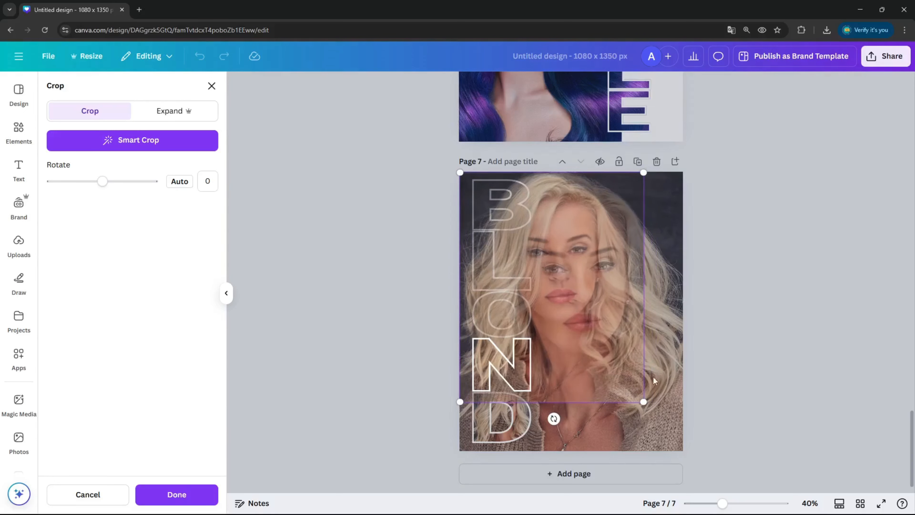
{"action": "left_click_drag", "start_coordinate": [647, 408], "coordinate": [682, 451]}
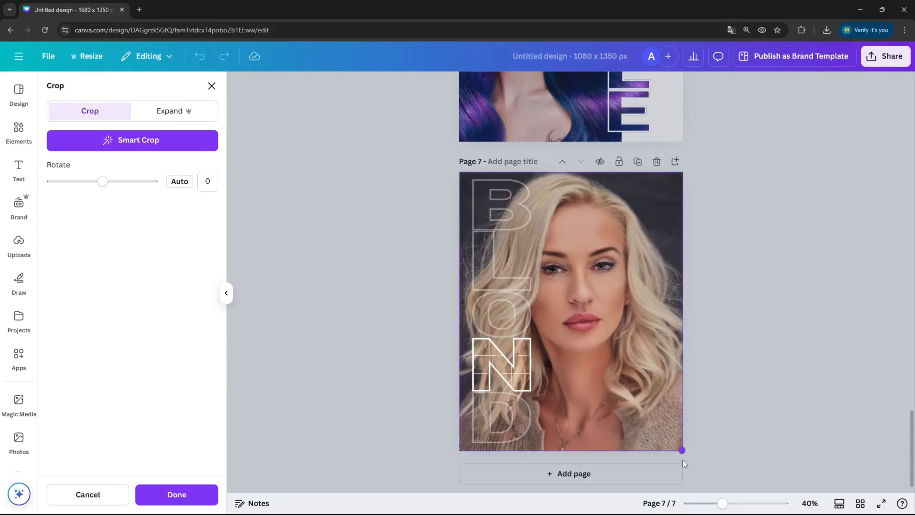
{"action": "left_click", "coordinate": [197, 494]}
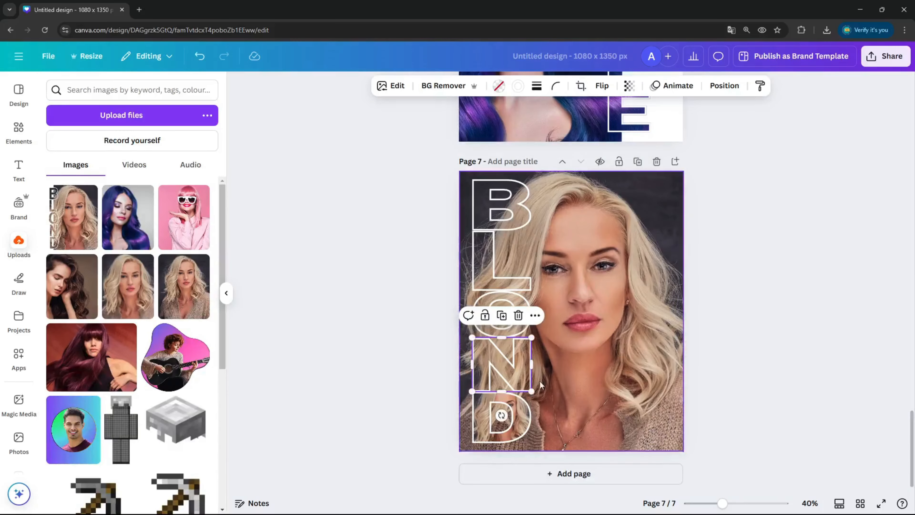
Step: Enlarge and align the photo inside the D frame with the background portrait and deselect the frame
{"action": "double_click", "coordinate": [521, 404]}
{"action": "left_click_drag", "start_coordinate": [533, 380], "coordinate": [725, 194]}
{"action": "left_click_drag", "start_coordinate": [633, 229], "coordinate": [618, 228]}
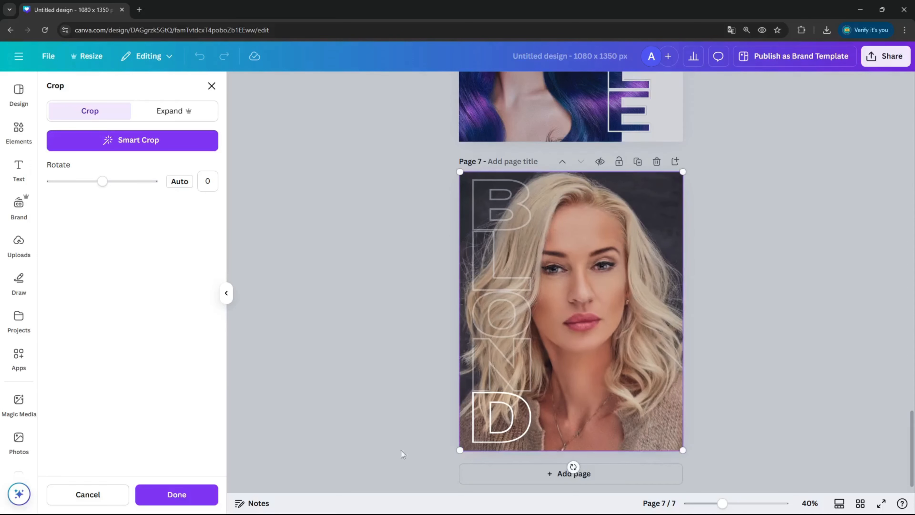
{"action": "left_click", "coordinate": [211, 493]}
{"action": "left_click", "coordinate": [822, 342]}
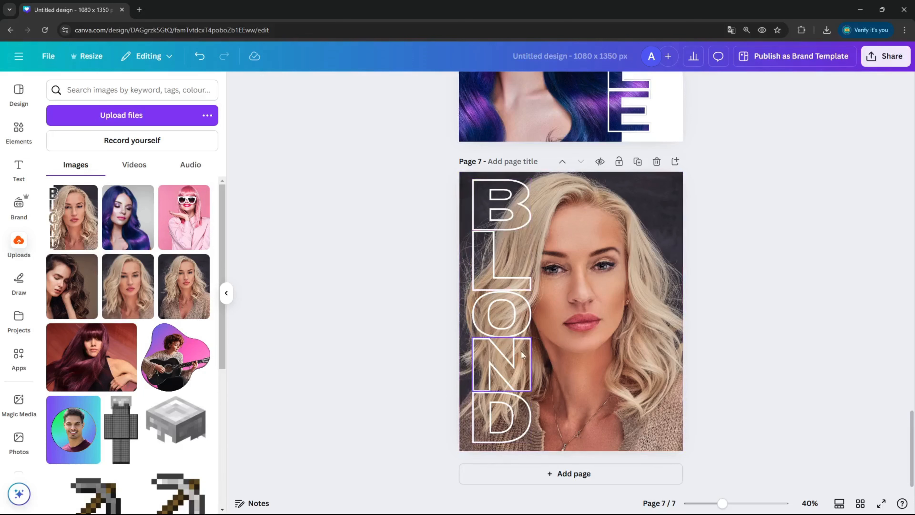
Step: Crop the background portrait on page 7 inward from the lettered side to partway through the BLOND letters, and preview the page in full screen
{"action": "scroll", "coordinate": [596, 287], "scroll_direction": "up", "scroll_amount": 20}
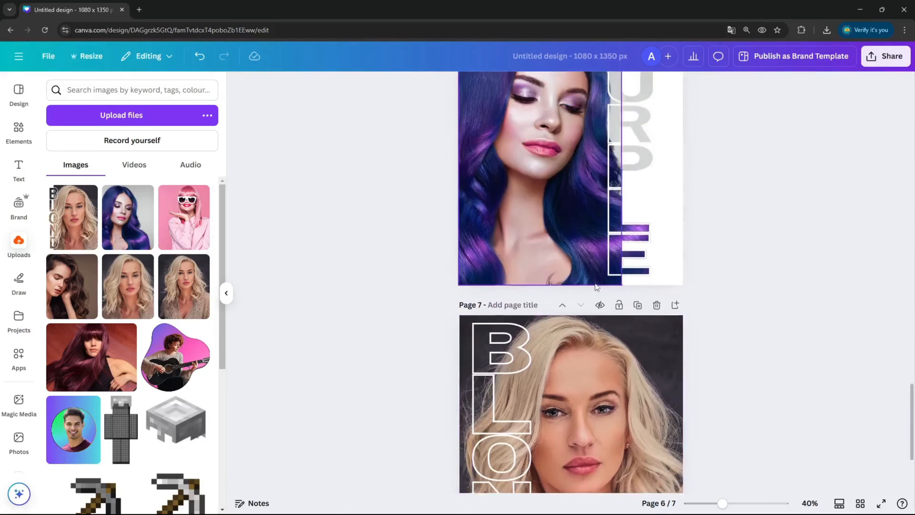
{"action": "scroll", "coordinate": [595, 283], "scroll_direction": "up", "scroll_amount": 3}
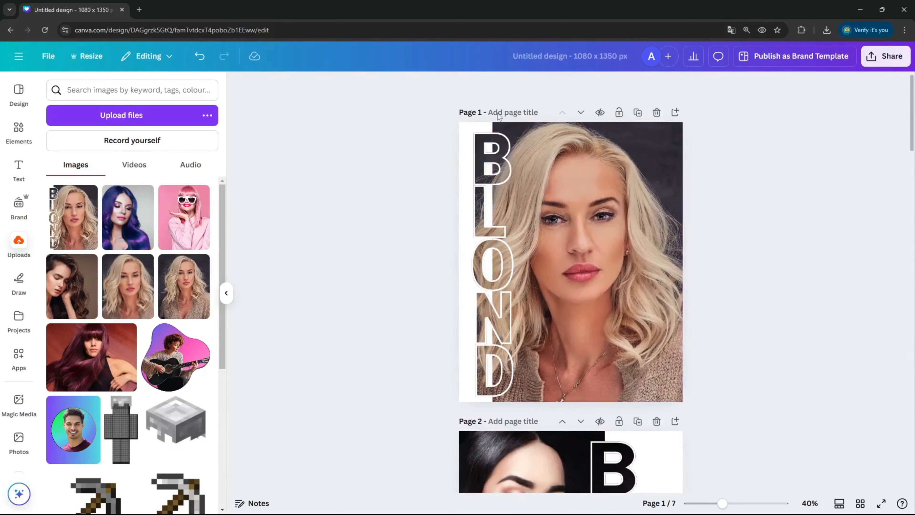
{"action": "scroll", "coordinate": [610, 162], "scroll_direction": "down", "scroll_amount": 12}
{"action": "scroll", "coordinate": [615, 194], "scroll_direction": "down", "scroll_amount": 20}
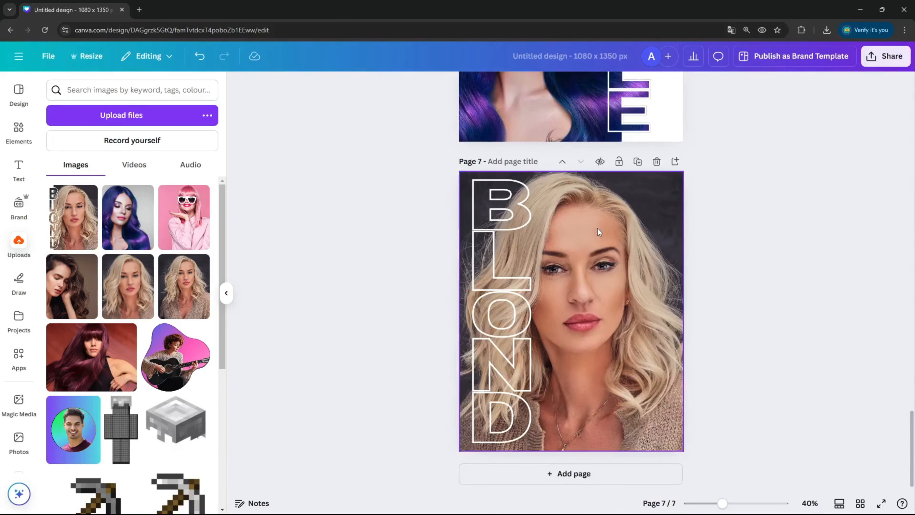
{"action": "left_click", "coordinate": [612, 280]}
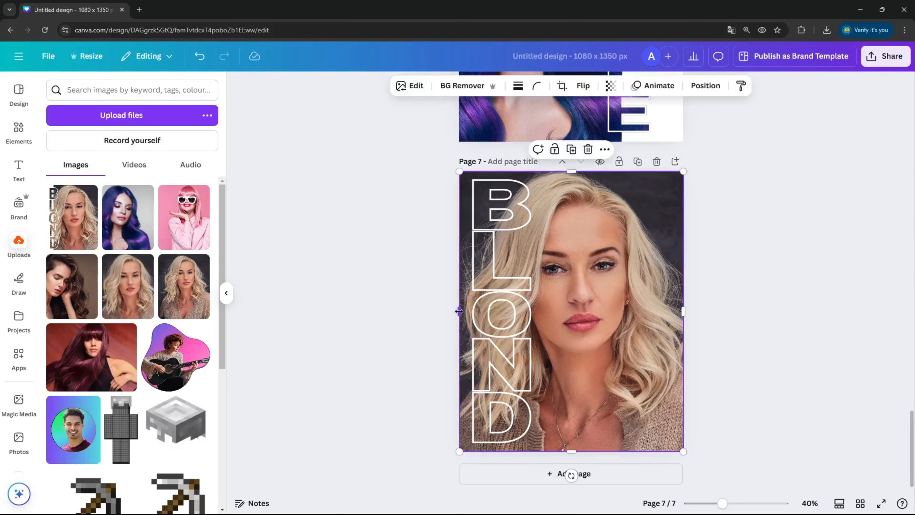
{"action": "left_click_drag", "start_coordinate": [460, 311], "coordinate": [495, 311]}
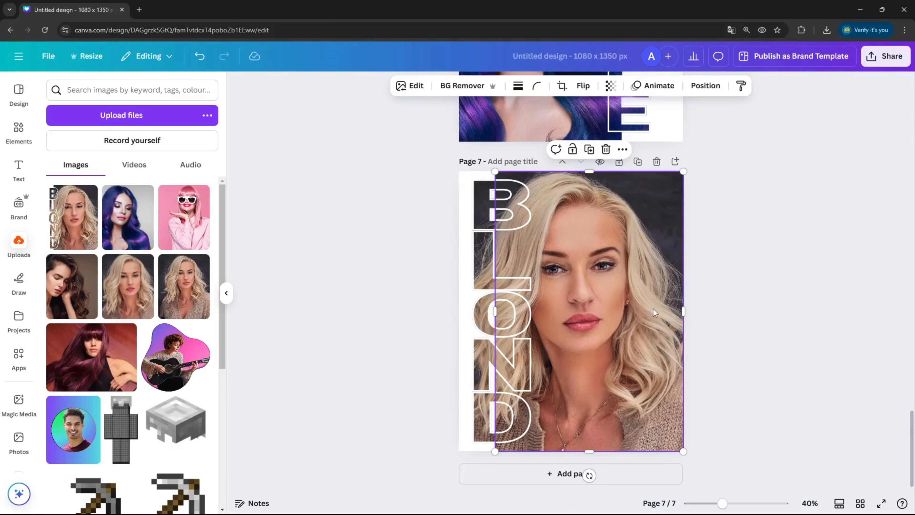
{"action": "left_click", "coordinate": [712, 296]}
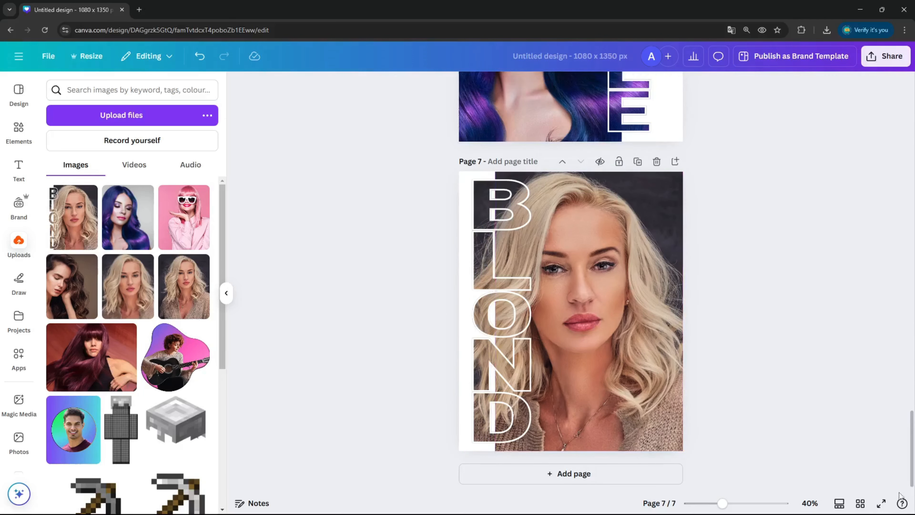
{"action": "left_click", "coordinate": [879, 505]}
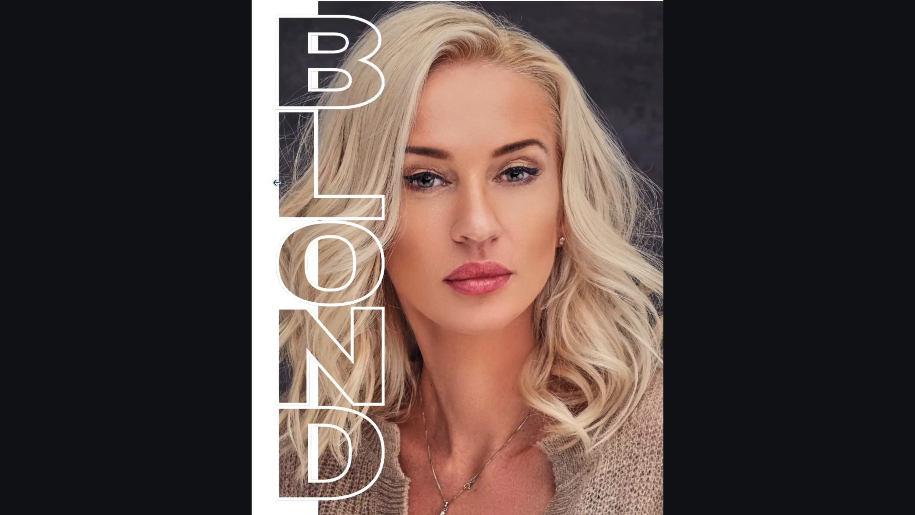
{"action": "key", "text": "Escape"}
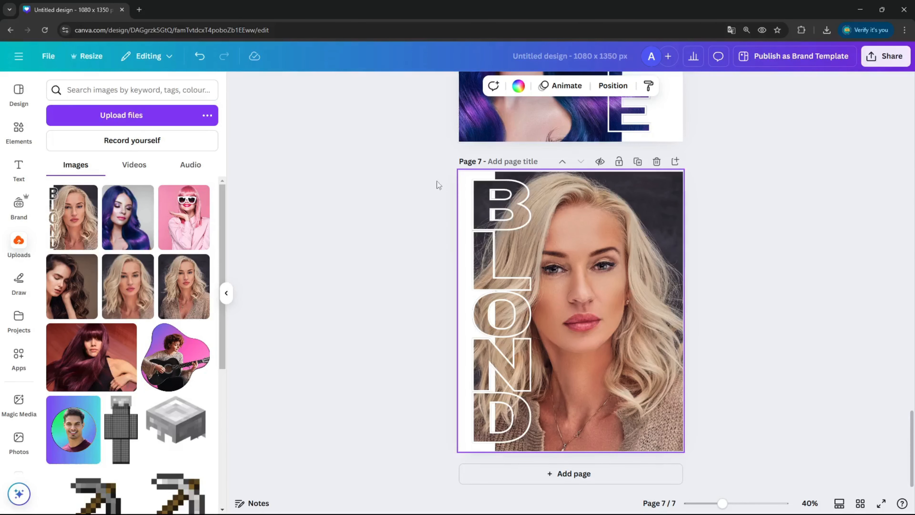
Step: Set the page 7 background colour to solid pink and deselect the page
{"action": "left_click", "coordinate": [518, 87]}
{"action": "left_click", "coordinate": [113, 399]}
{"action": "left_click", "coordinate": [667, 267]}
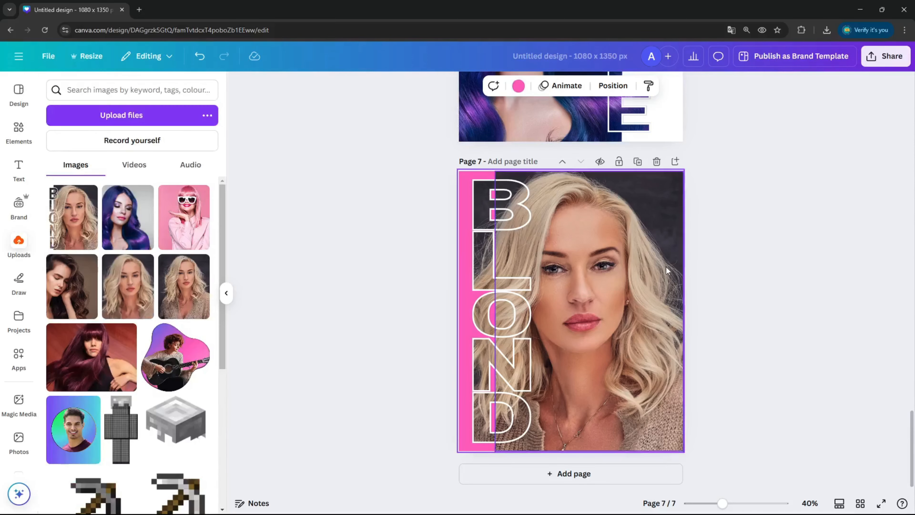
{"action": "left_click", "coordinate": [804, 249]}
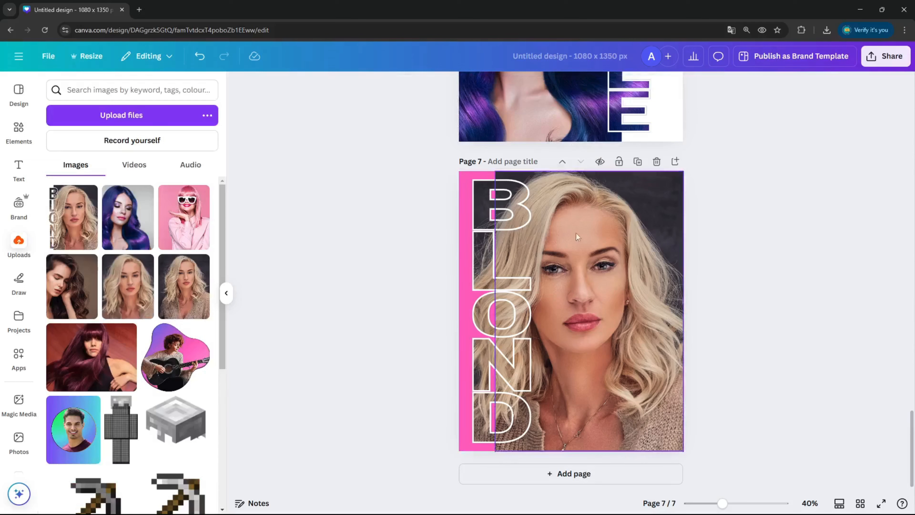
Step: Change the border colour of the B and L letter frames on page 7 to the solid pink used for the background
{"action": "left_click", "coordinate": [502, 212]}
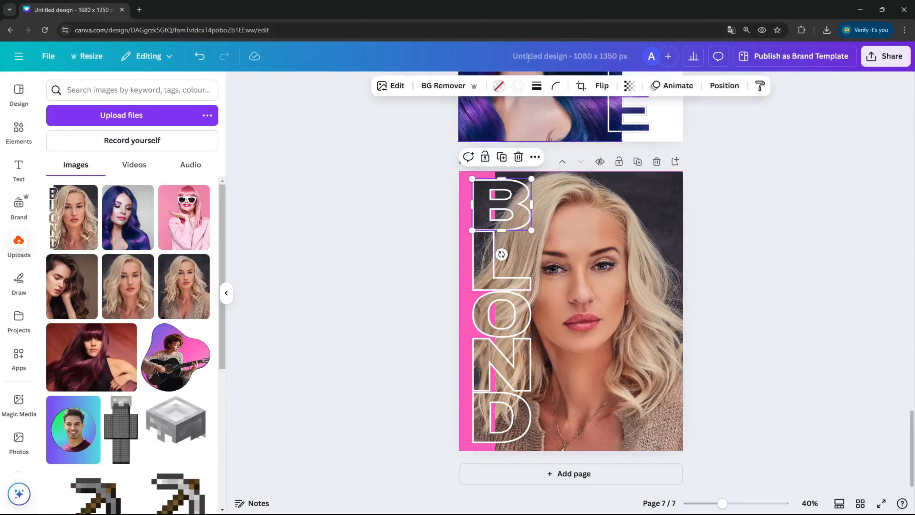
{"action": "left_click", "coordinate": [518, 86]}
{"action": "left_click", "coordinate": [114, 393]}
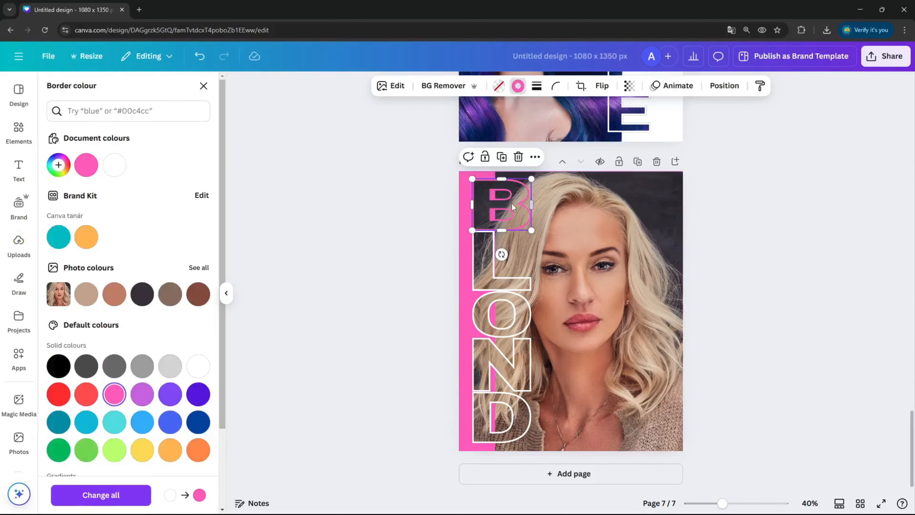
{"action": "left_click", "coordinate": [486, 254]}
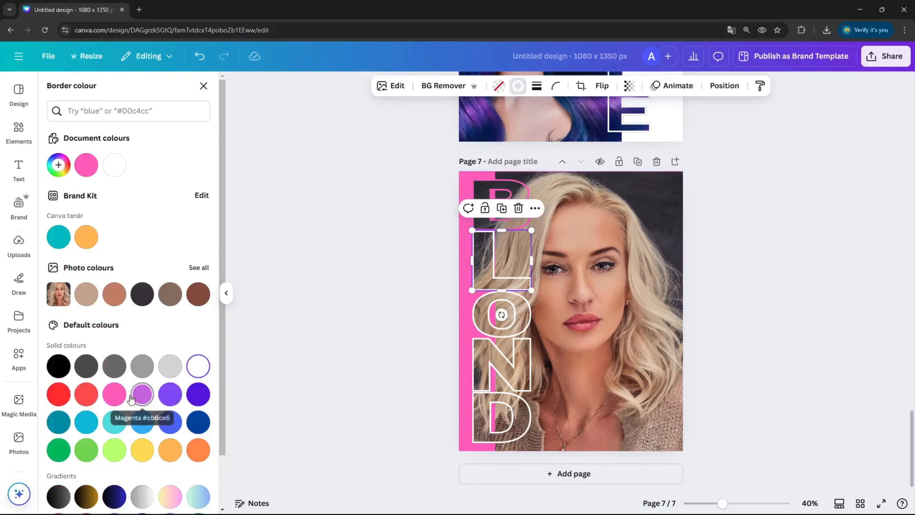
{"action": "left_click", "coordinate": [114, 394]}
Step: Apply the same solid pink border colour to the O, N and D letter frames, and preview page 7 in full screen
{"action": "left_click", "coordinate": [490, 311]}
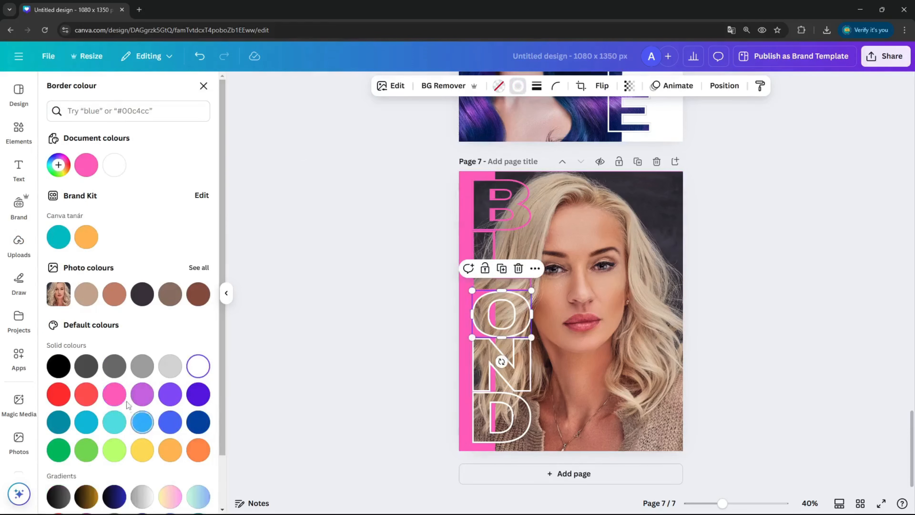
{"action": "left_click", "coordinate": [114, 394]}
{"action": "left_click", "coordinate": [499, 377]}
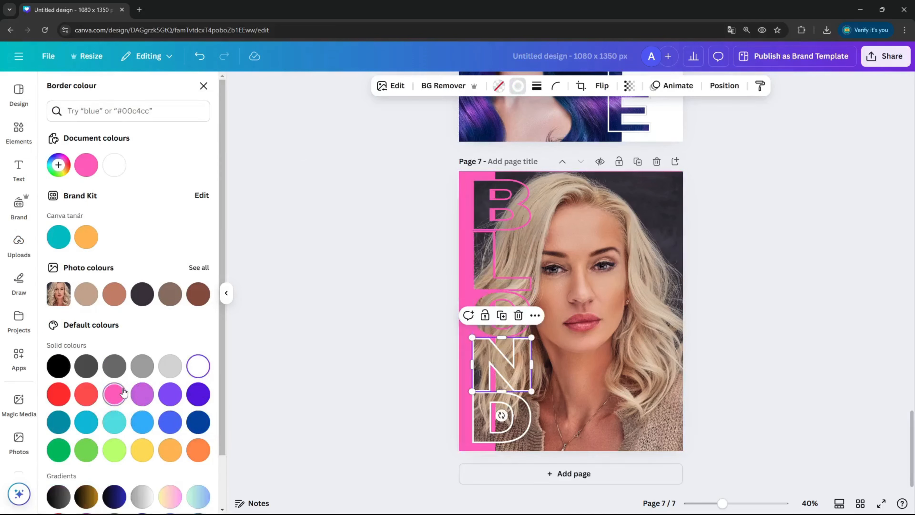
{"action": "left_click", "coordinate": [114, 394]}
{"action": "left_click", "coordinate": [502, 416]}
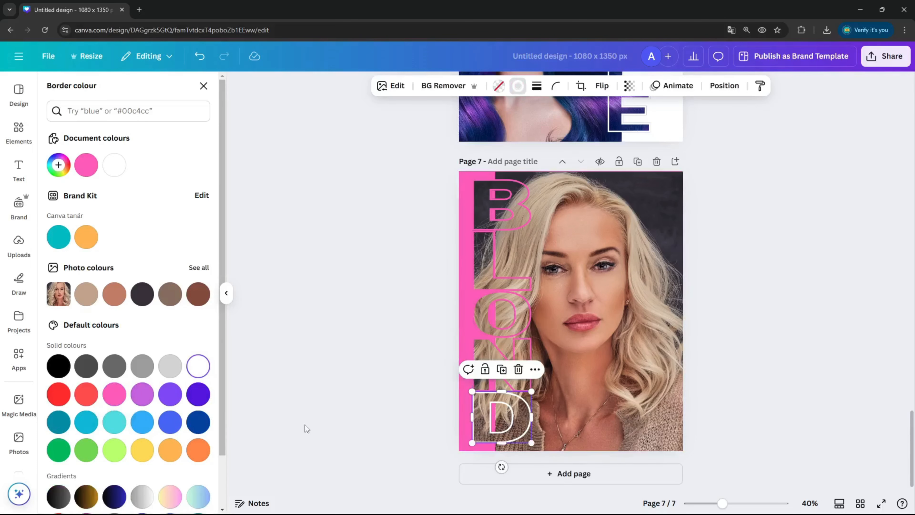
{"action": "left_click", "coordinate": [114, 394]}
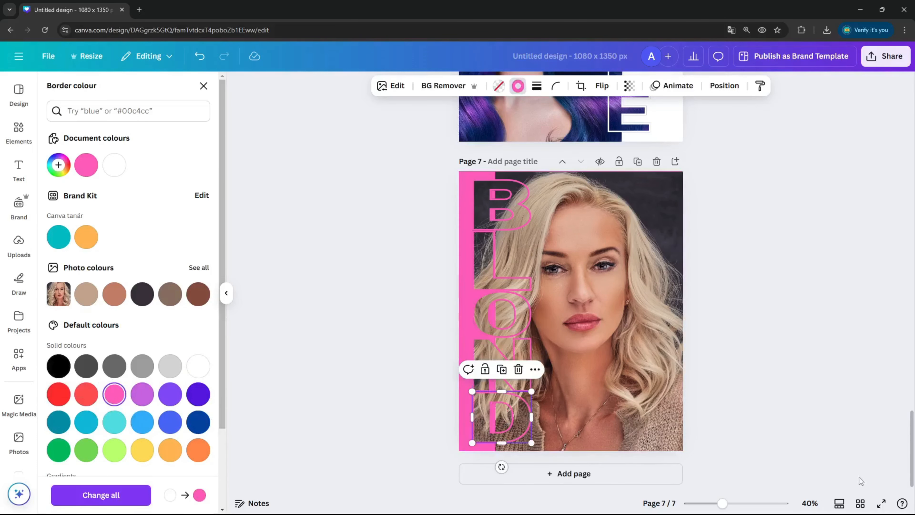
{"action": "left_click", "coordinate": [881, 504]}
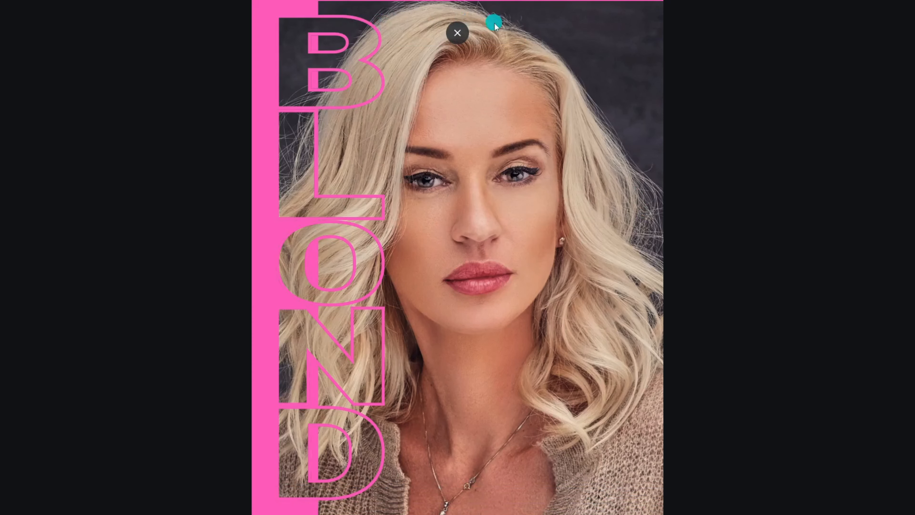
{"action": "key", "text": "Escape"}
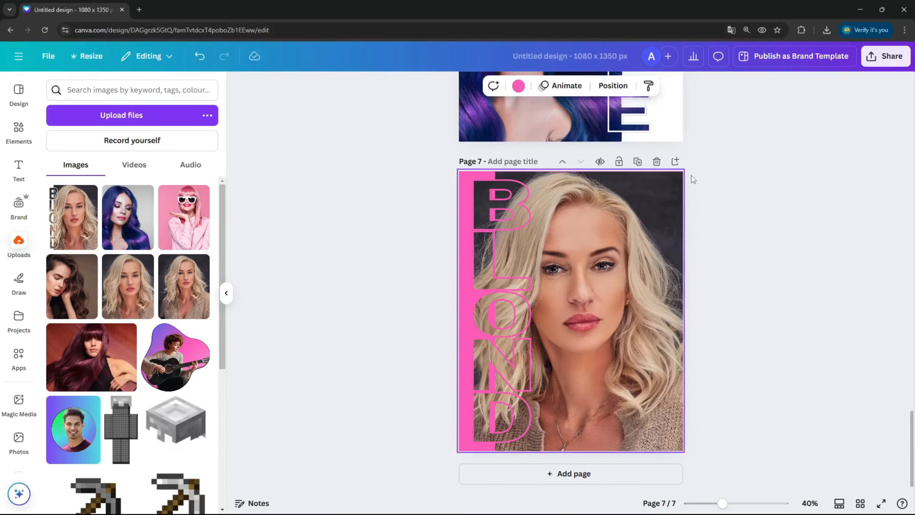
Step: Enlarge the background portrait slightly from its upper outer corner to cover the thin pink edge, and preview the page in full screen
{"action": "left_click", "coordinate": [676, 188]}
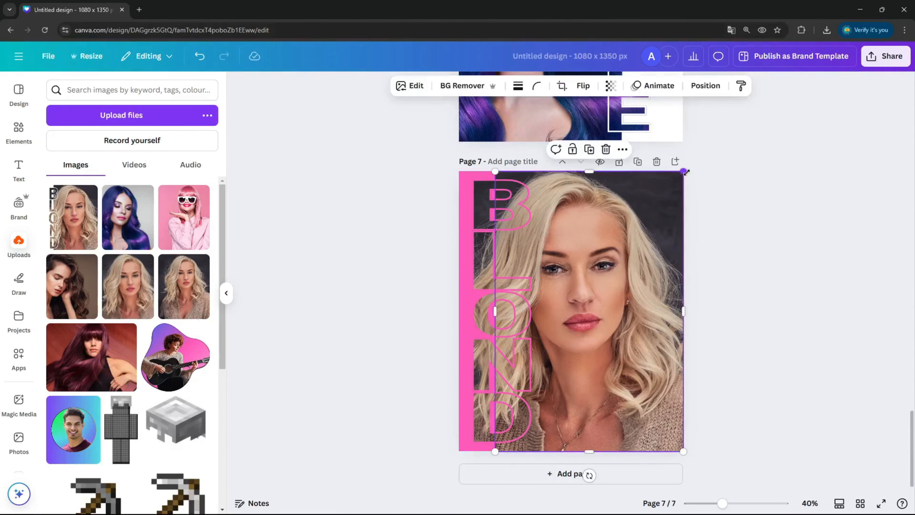
{"action": "left_click_drag", "start_coordinate": [686, 173], "coordinate": [689, 171]}
{"action": "left_click", "coordinate": [740, 170]}
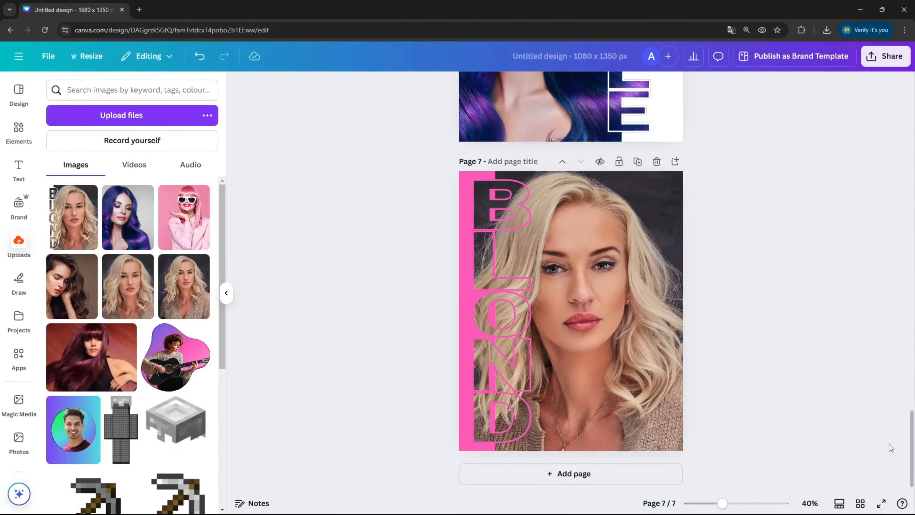
{"action": "left_click", "coordinate": [882, 503]}
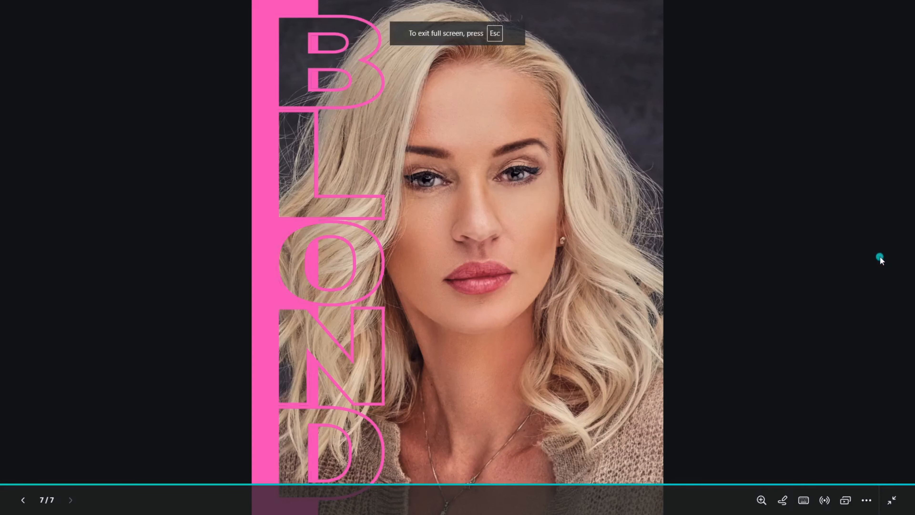